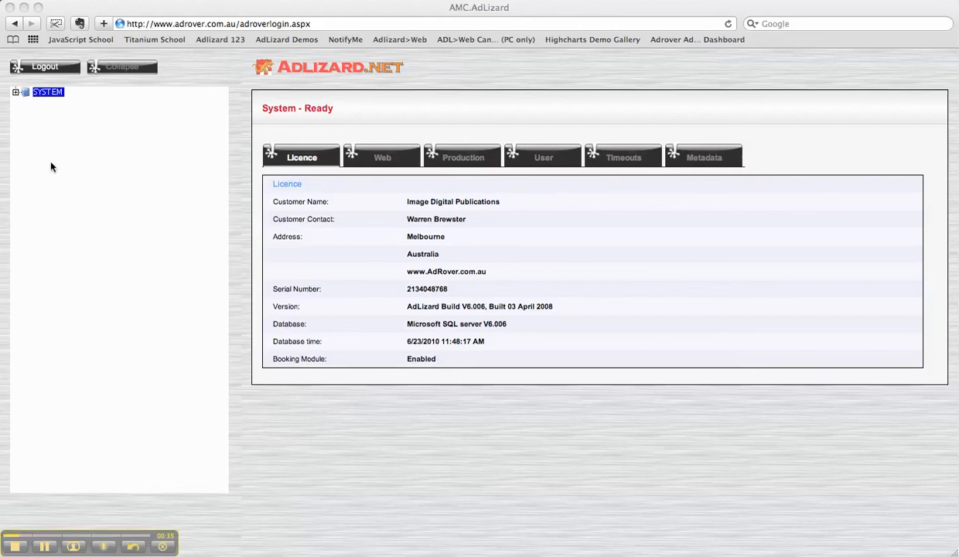
- Examine the style pages at system reference level, for the AdRoverHQ site and for its ADFIT client
{"action": "left_click", "coordinate": [16, 94]}
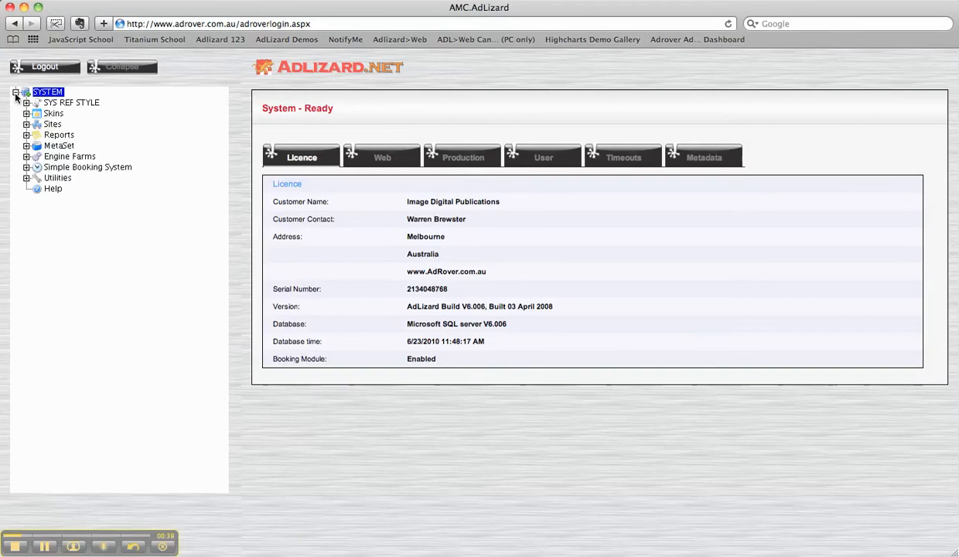
{"action": "left_click", "coordinate": [62, 104]}
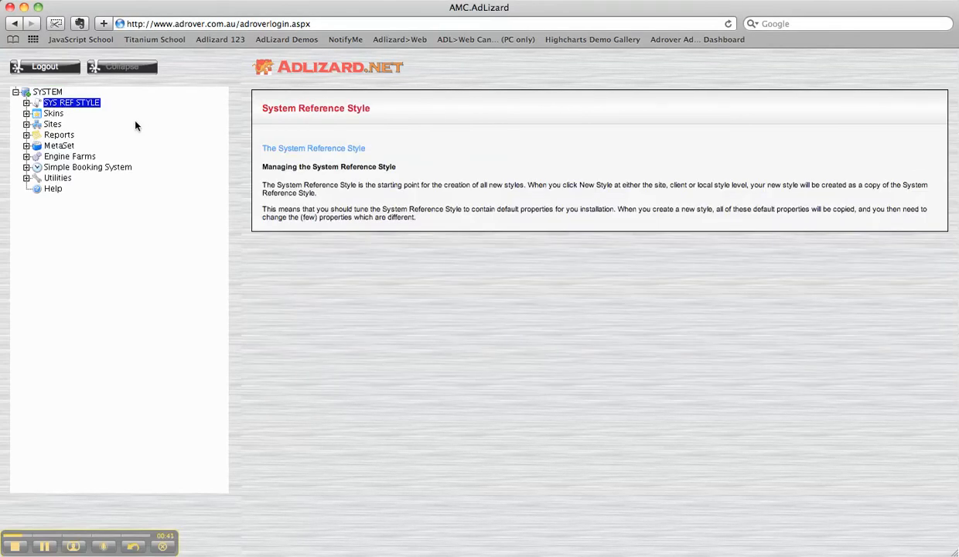
{"action": "left_click", "coordinate": [26, 124]}
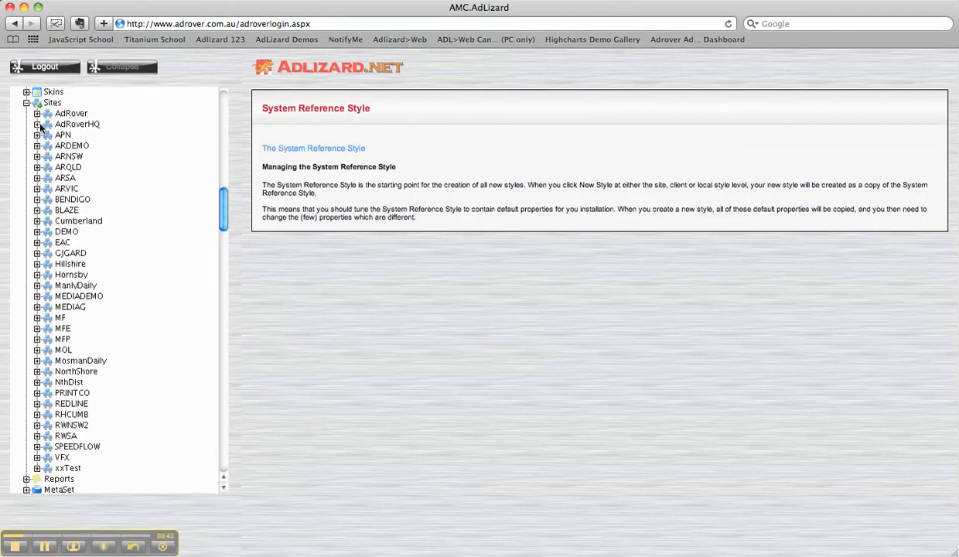
{"action": "left_click", "coordinate": [37, 124]}
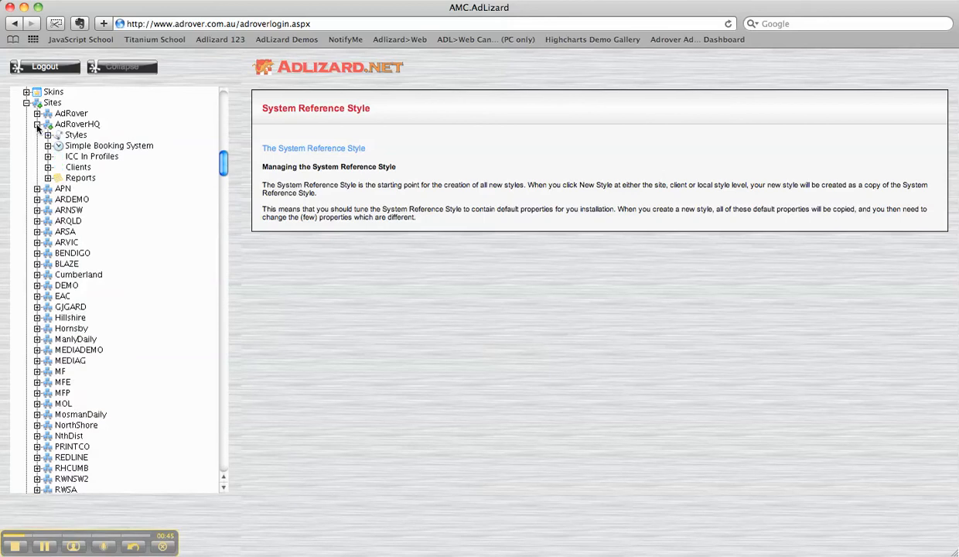
{"action": "left_click", "coordinate": [75, 135]}
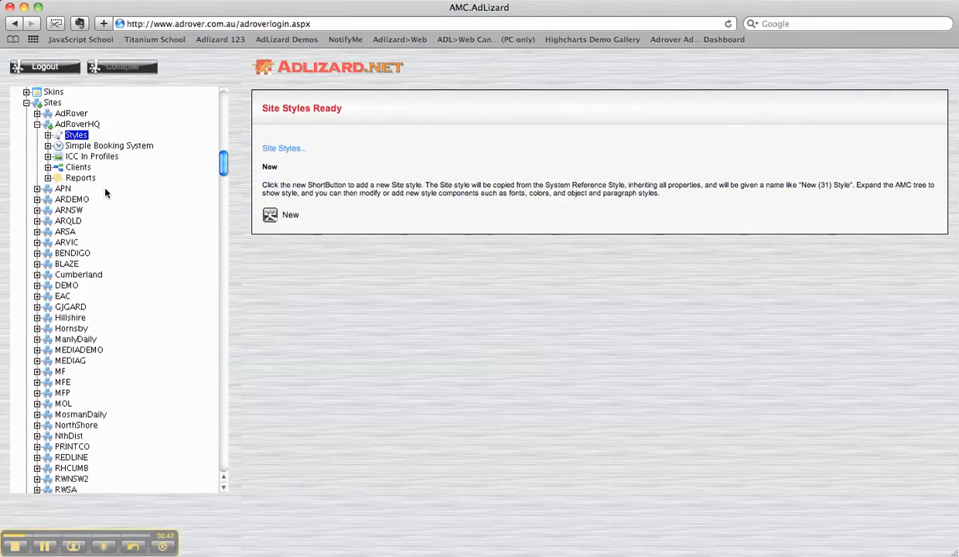
{"action": "left_click", "coordinate": [48, 167]}
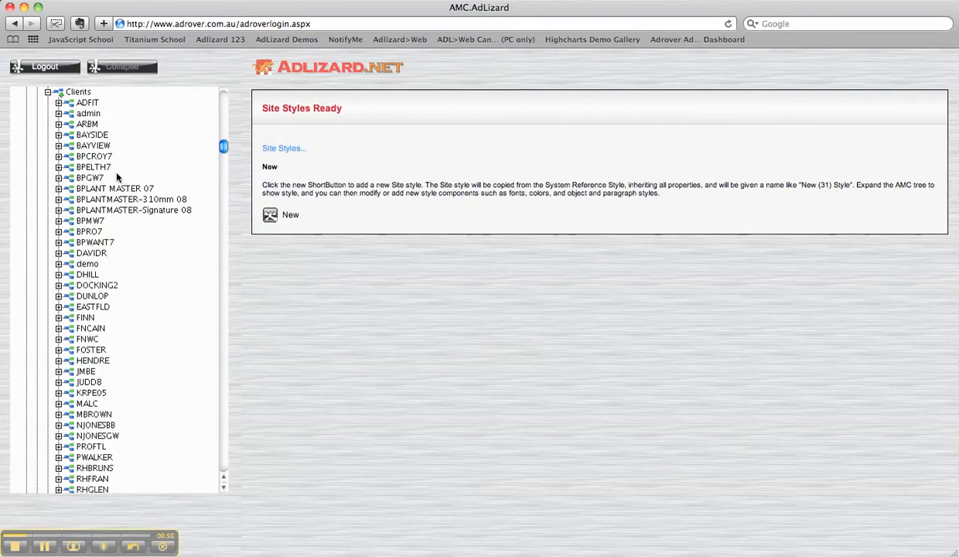
{"action": "left_click", "coordinate": [58, 102]}
{"action": "left_click", "coordinate": [97, 124]}
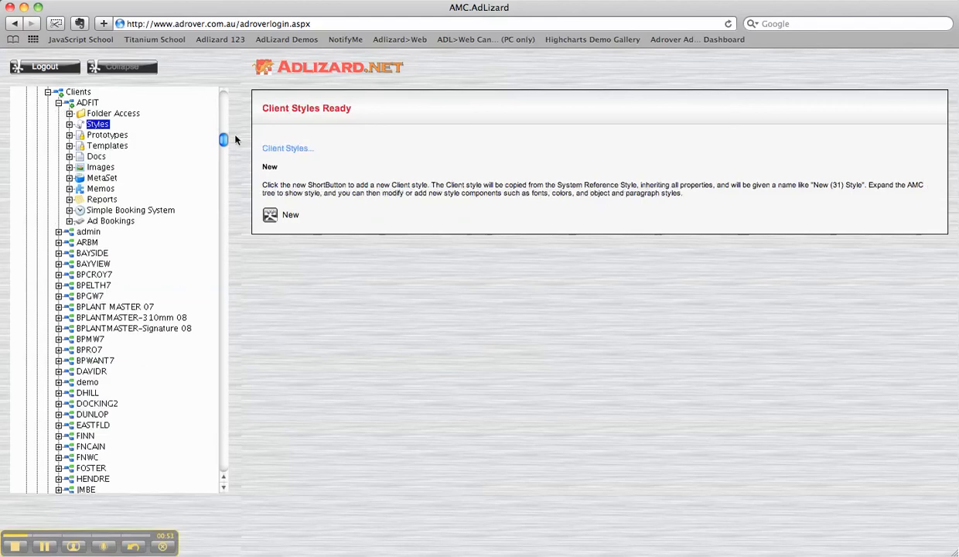
{"action": "left_click_drag", "start_coordinate": [222, 140], "coordinate": [221, 100]}
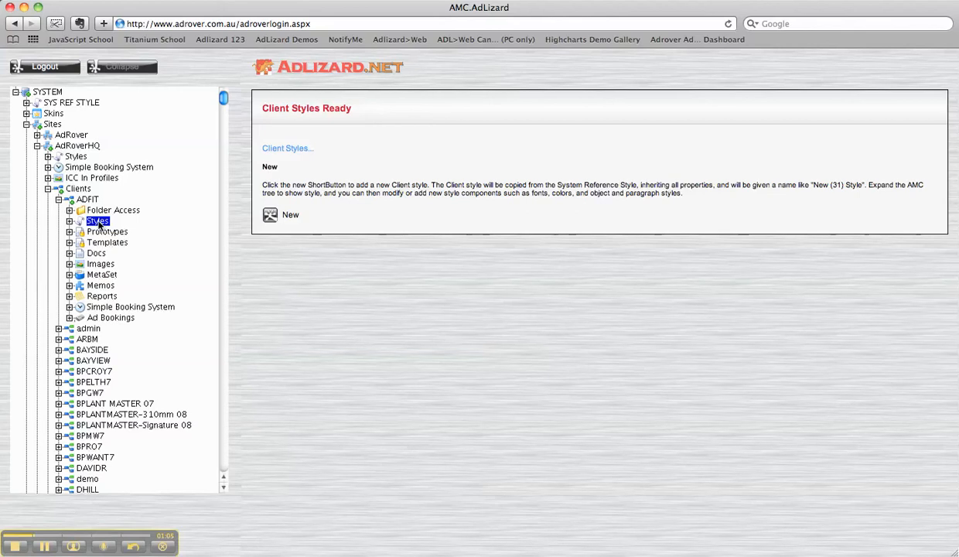
{"action": "left_click", "coordinate": [72, 156]}
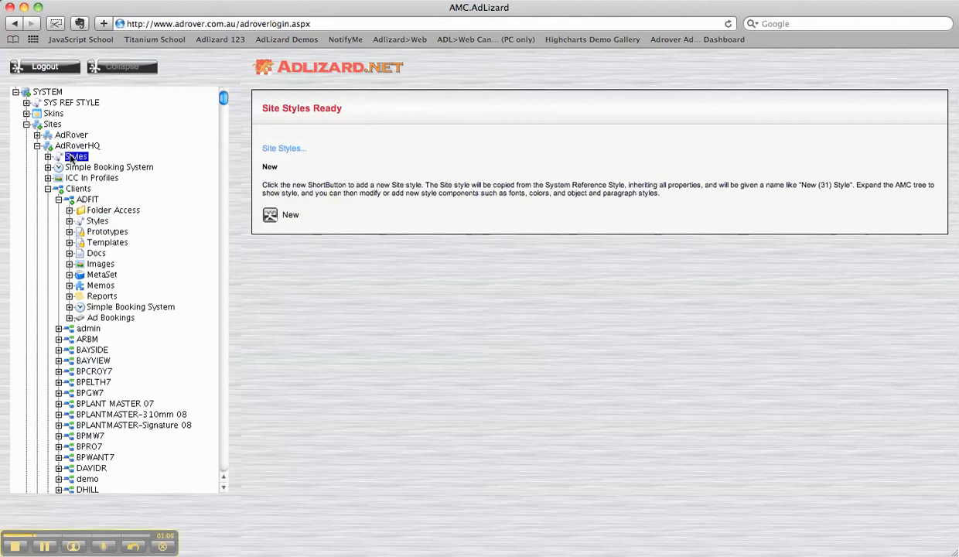
{"action": "left_click", "coordinate": [53, 104]}
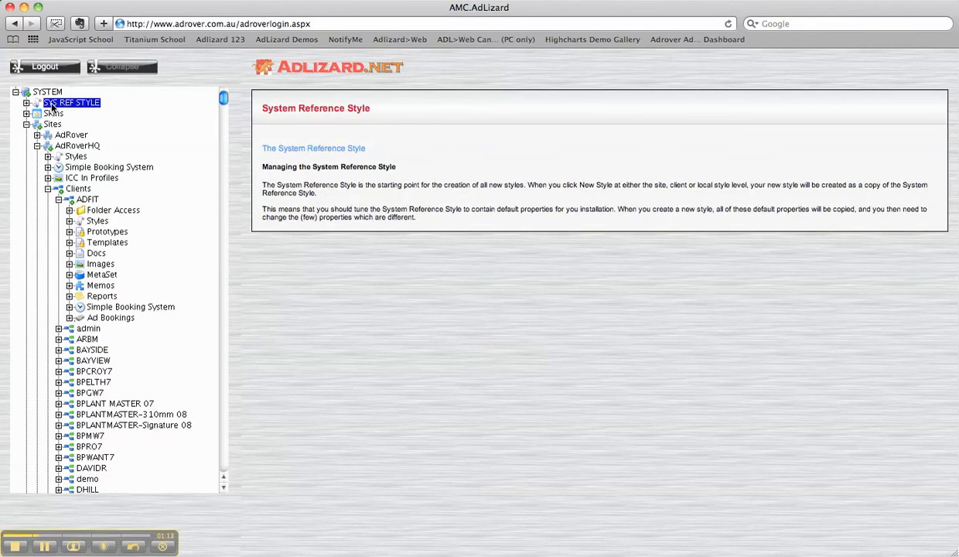
- Add a new client style under the ADFIT client's styles, name it Mynewstyle and apply the name
{"action": "left_click", "coordinate": [97, 223]}
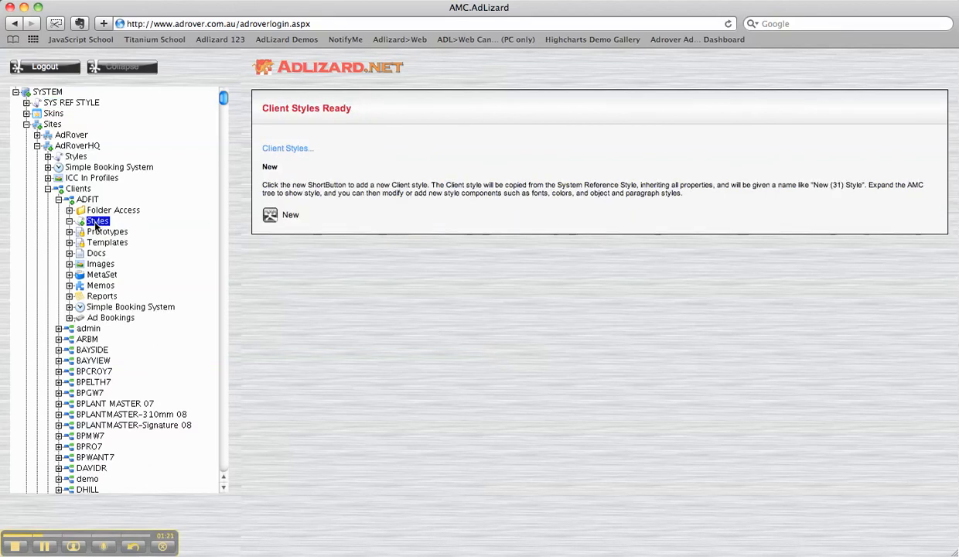
{"action": "left_click", "coordinate": [269, 216]}
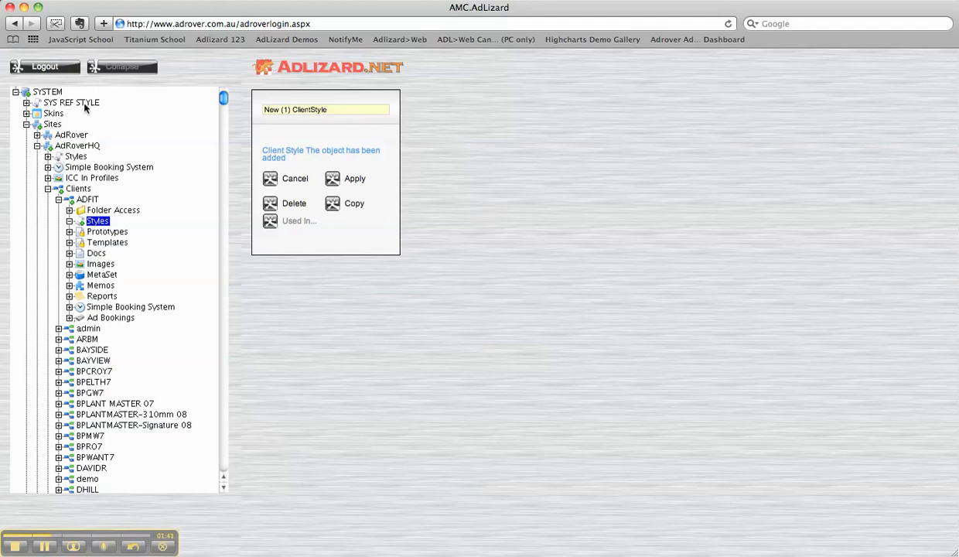
{"action": "left_click_drag", "start_coordinate": [353, 111], "coordinate": [99, 111]}
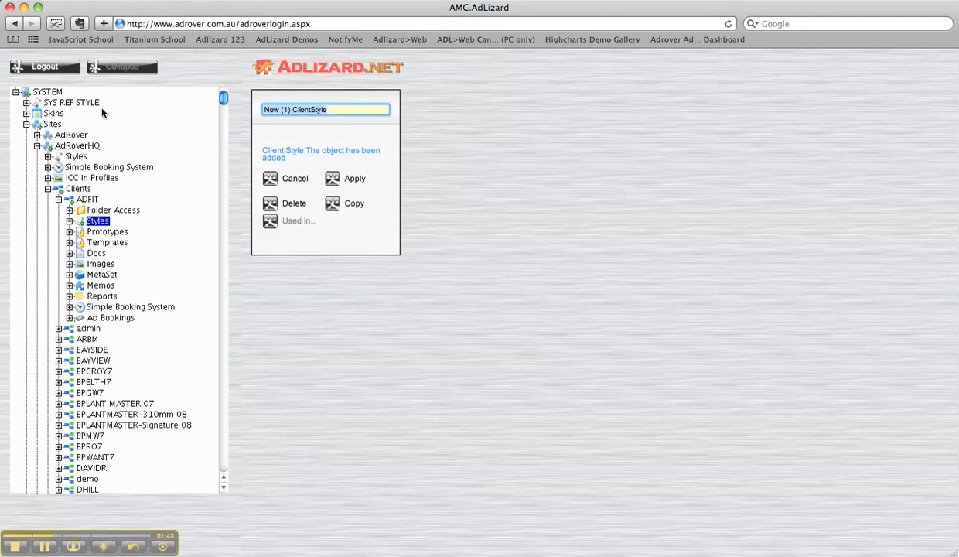
{"action": "type", "text": "MyN"}
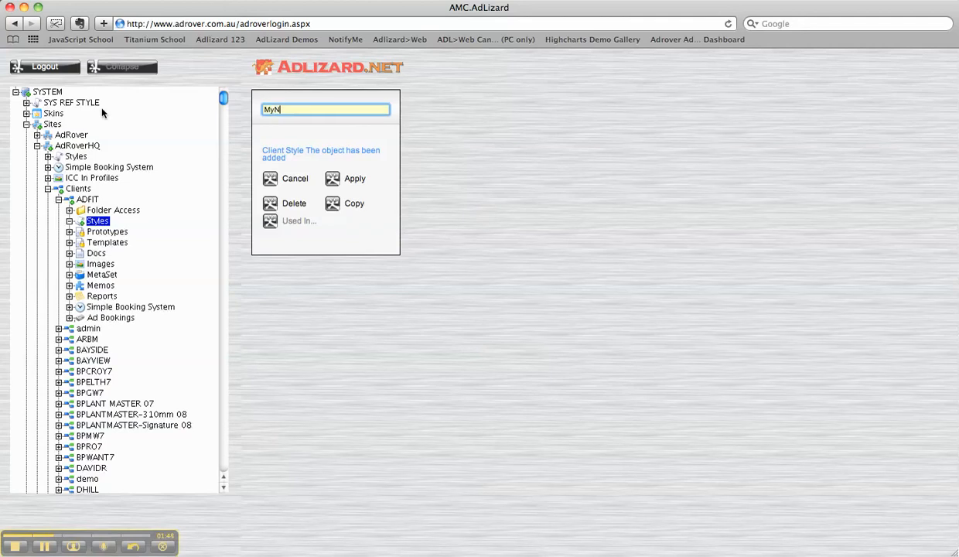
{"action": "type", "text": "ewSt"}
{"action": "type", "text": "ty"}
{"action": "type", "text": "le"}
{"action": "left_click", "coordinate": [333, 177]}
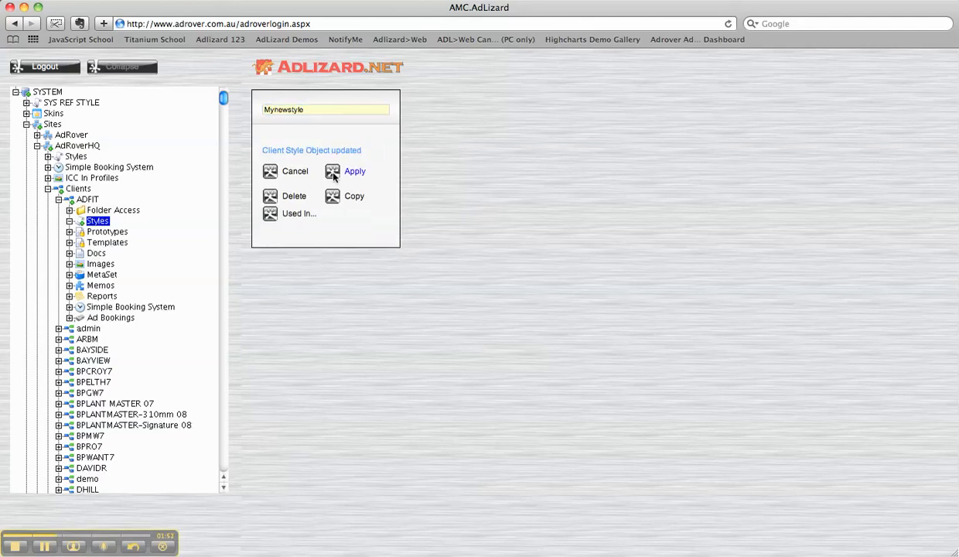
- Expand Mynewstyle down to its Heading paragraph style and view that style's character format
{"action": "left_click", "coordinate": [70, 222]}
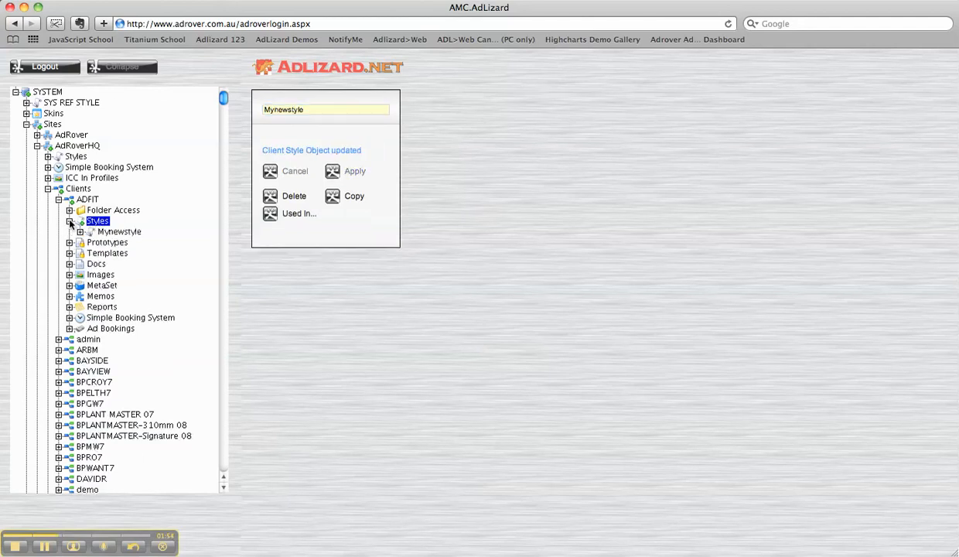
{"action": "left_click", "coordinate": [129, 233]}
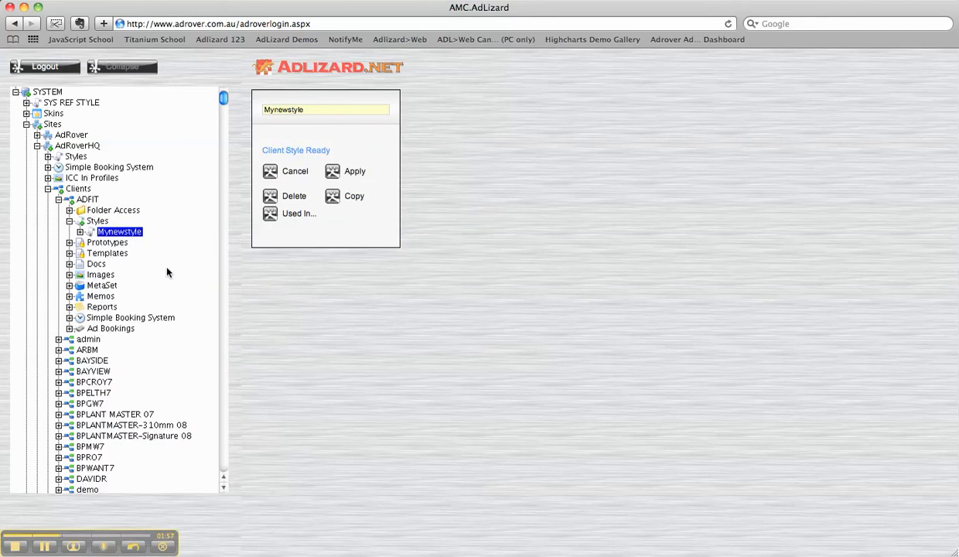
{"action": "left_click", "coordinate": [80, 233]}
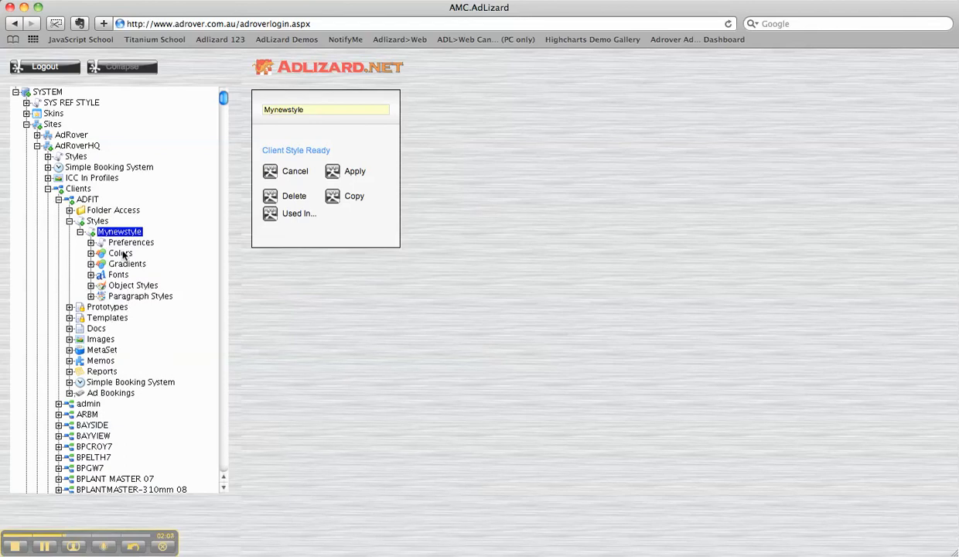
{"action": "left_click", "coordinate": [128, 298]}
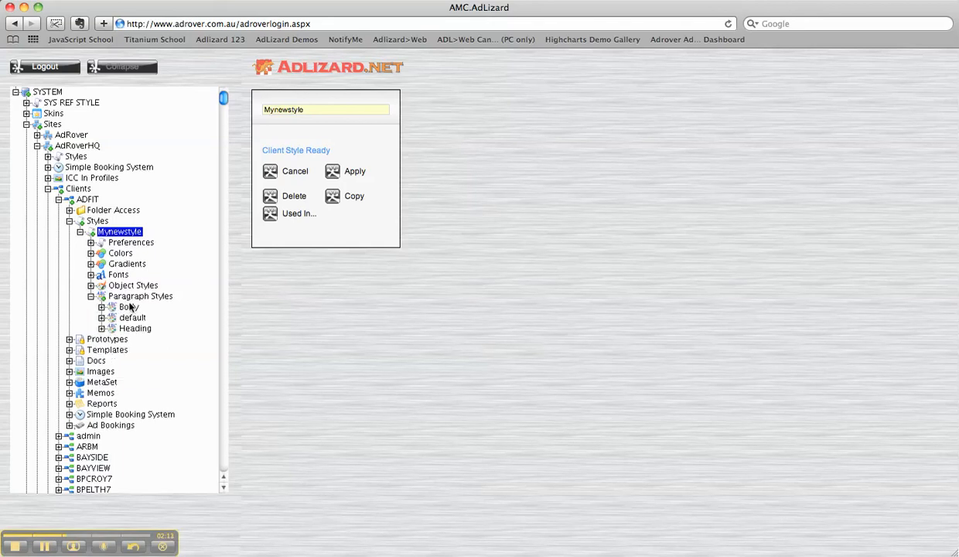
{"action": "left_click", "coordinate": [129, 330]}
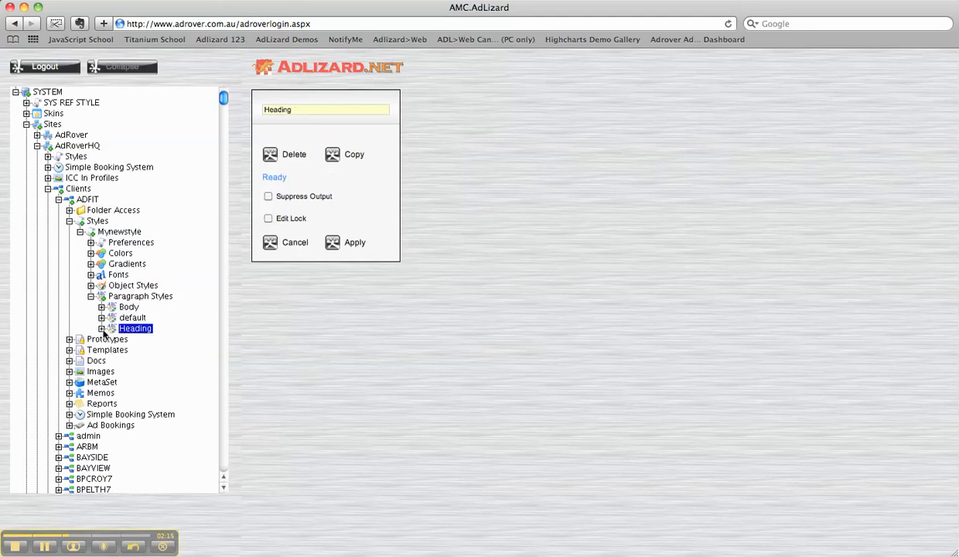
{"action": "left_click", "coordinate": [101, 328]}
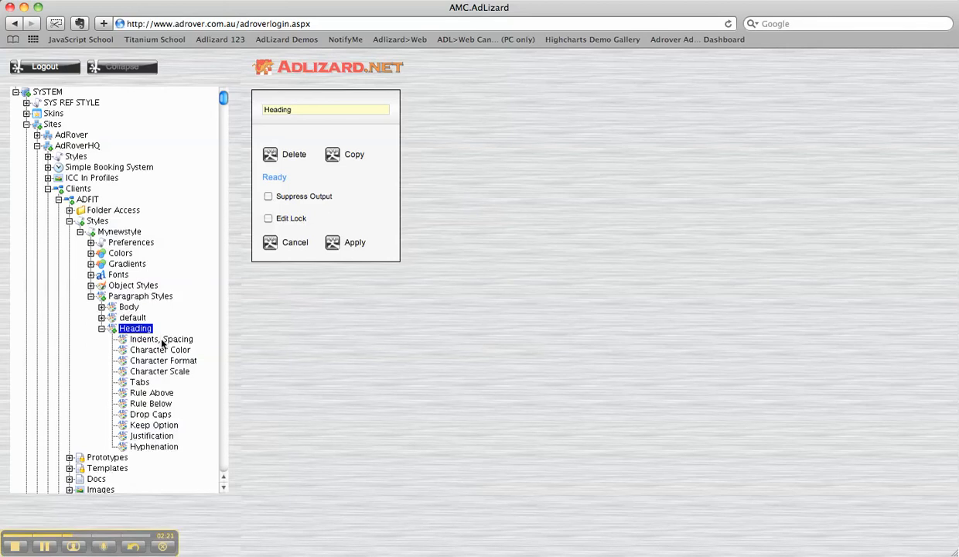
{"action": "left_click", "coordinate": [158, 361]}
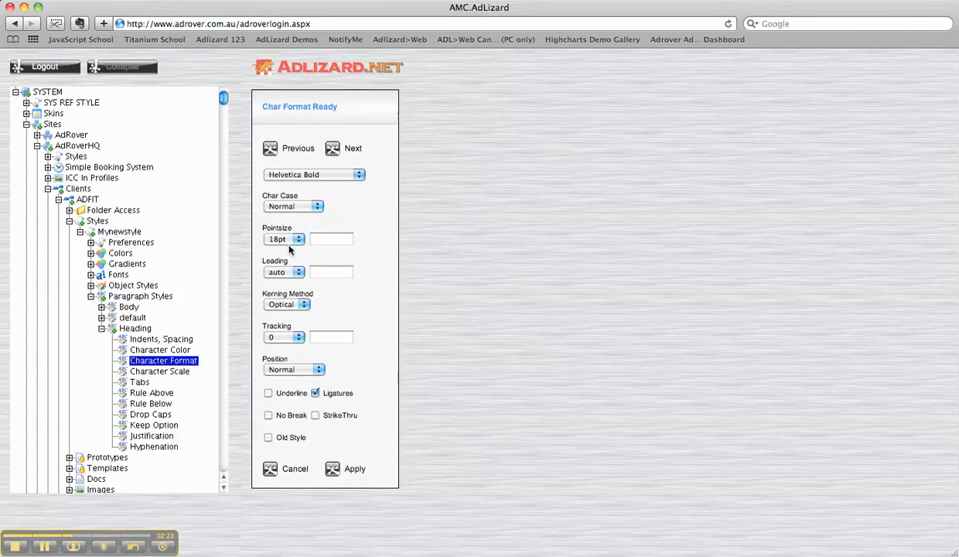
- Set the character fill color of Mynewstyle's Heading paragraph style to CYAN, apply it and collapse the paragraph styles
{"action": "left_click", "coordinate": [151, 349]}
{"action": "left_click", "coordinate": [294, 310]}
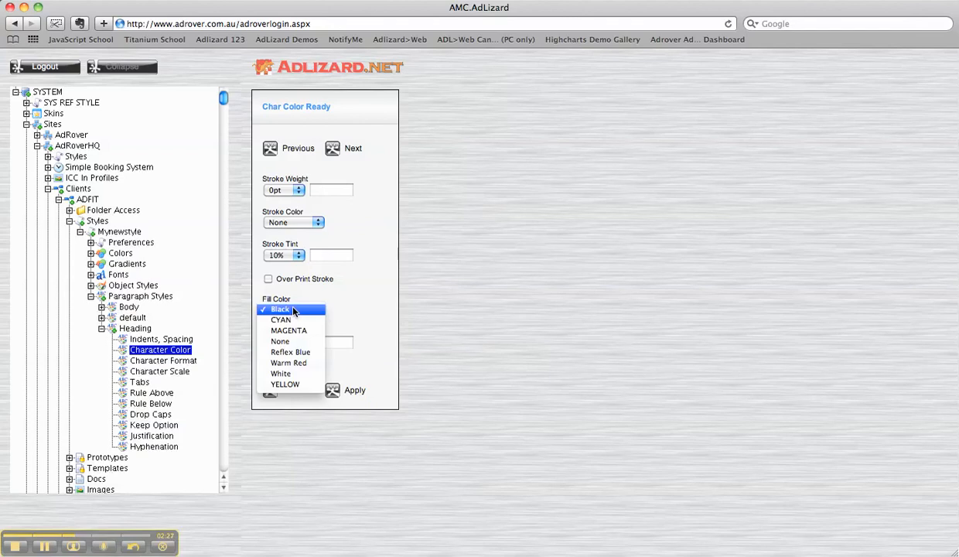
{"action": "left_click", "coordinate": [287, 322]}
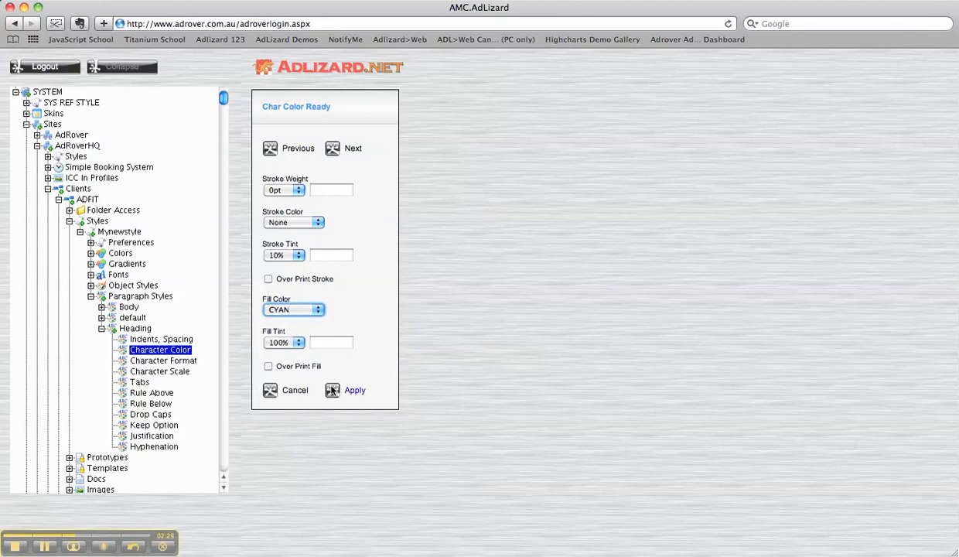
{"action": "left_click", "coordinate": [339, 387]}
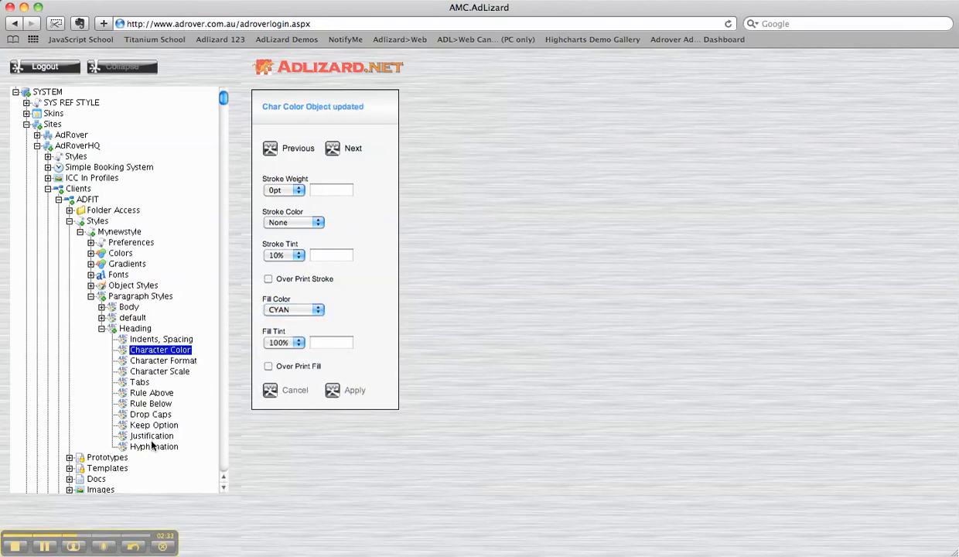
{"action": "left_click", "coordinate": [90, 296]}
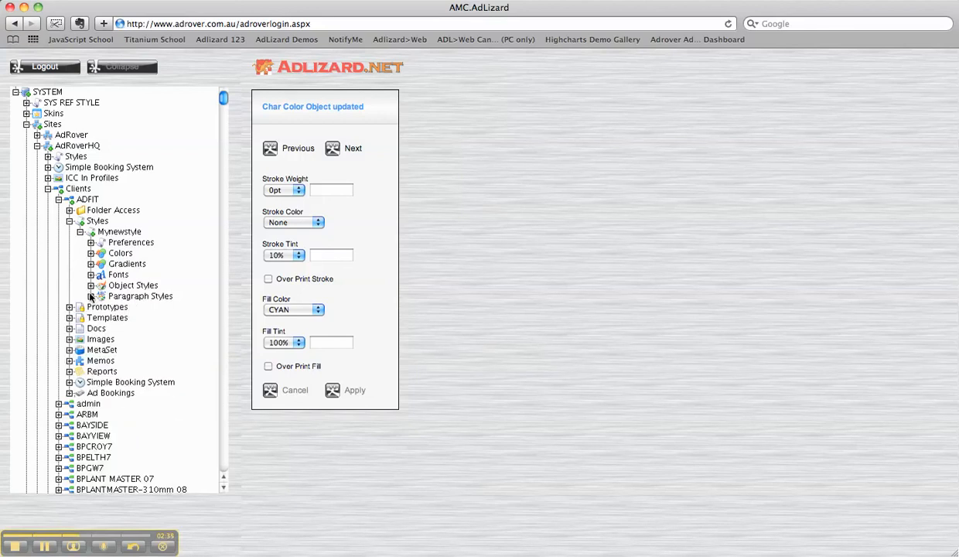
- Give Mynewstyle's centred object style a 6pt Warm Red frame with 100% tint, apply it and collapse the object styles
{"action": "left_click", "coordinate": [90, 285]}
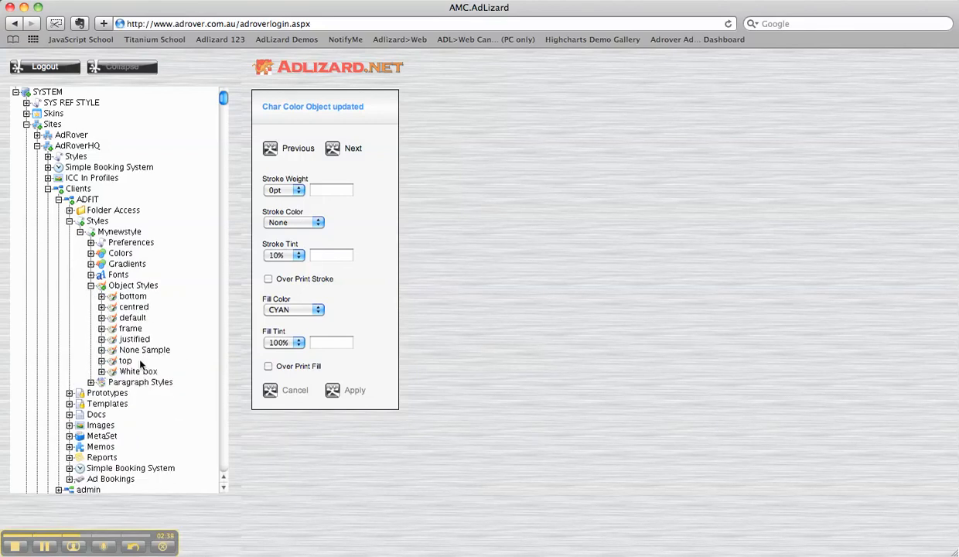
{"action": "left_click", "coordinate": [133, 307]}
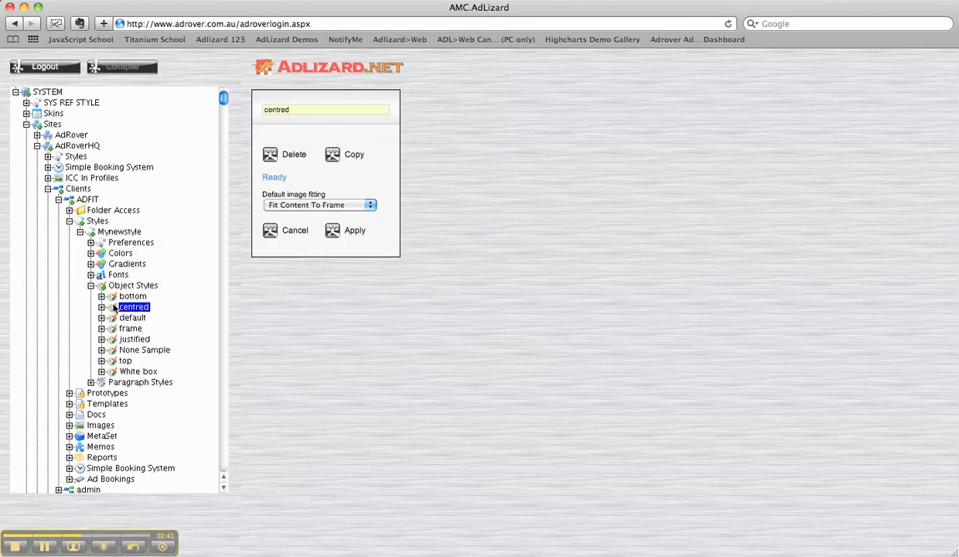
{"action": "left_click", "coordinate": [101, 307]}
{"action": "left_click", "coordinate": [141, 317]}
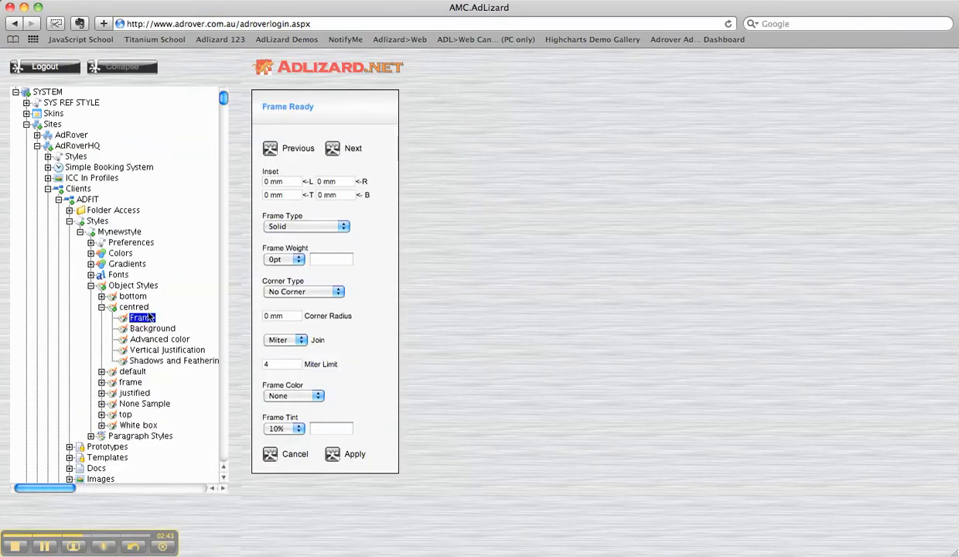
{"action": "left_click", "coordinate": [281, 259]}
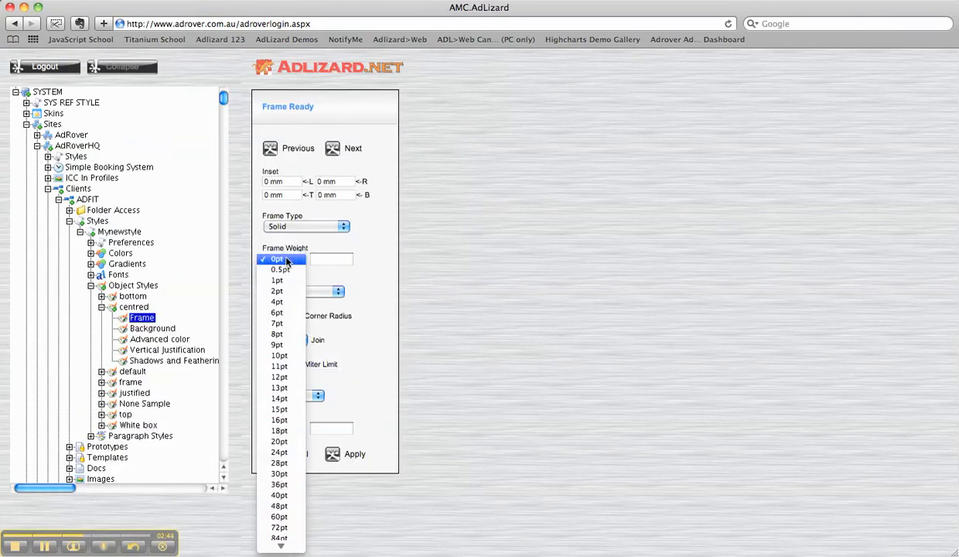
{"action": "left_click", "coordinate": [280, 313]}
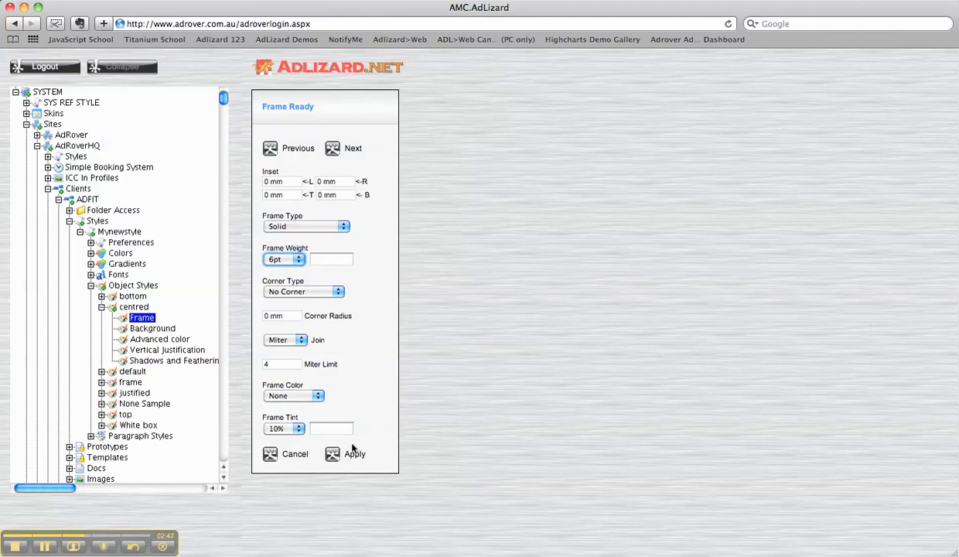
{"action": "left_click", "coordinate": [301, 397]}
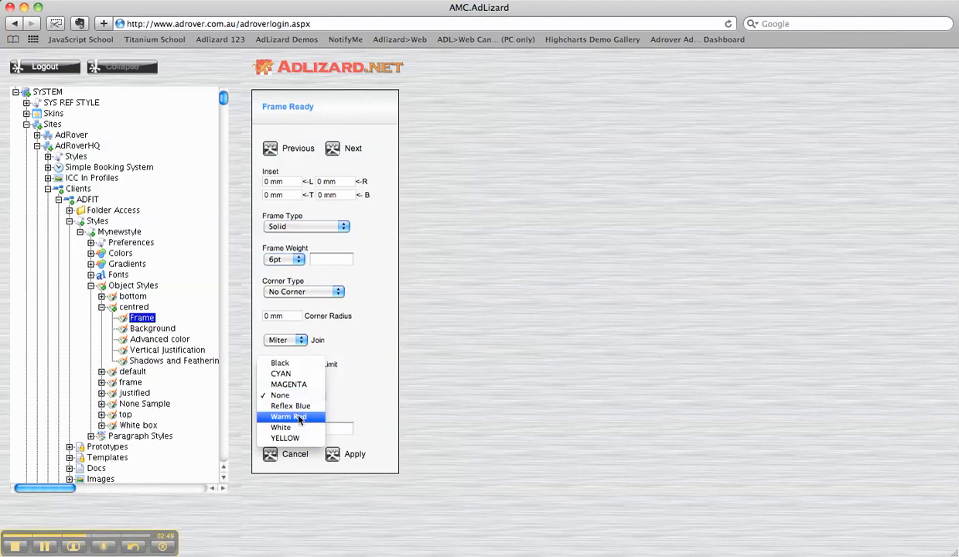
{"action": "left_click", "coordinate": [299, 417]}
{"action": "left_click", "coordinate": [288, 424]}
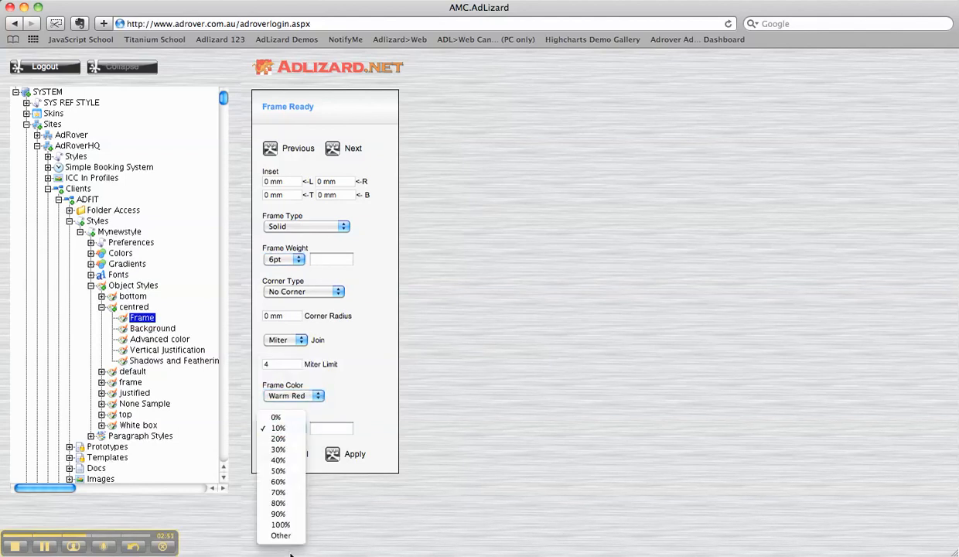
{"action": "left_click", "coordinate": [287, 529]}
{"action": "left_click", "coordinate": [355, 453]}
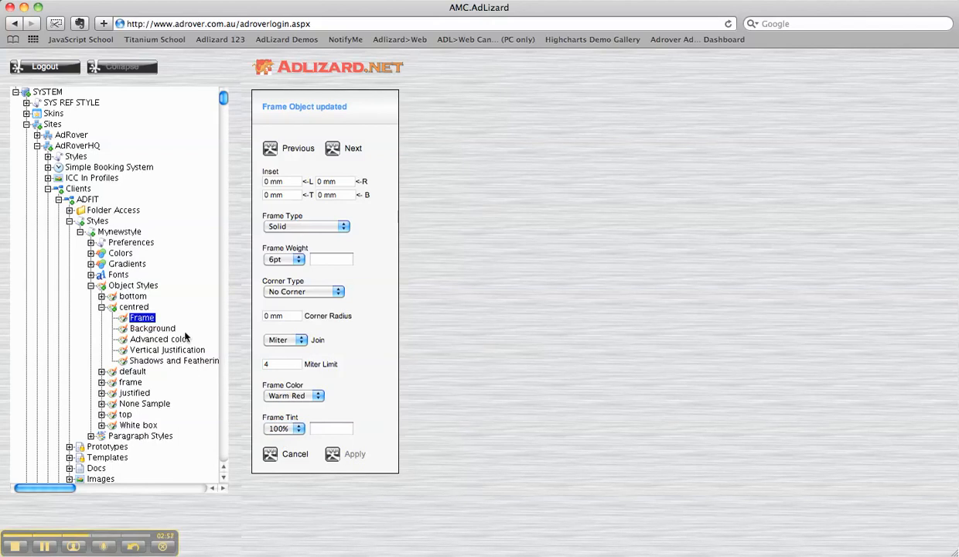
{"action": "left_click", "coordinate": [92, 286]}
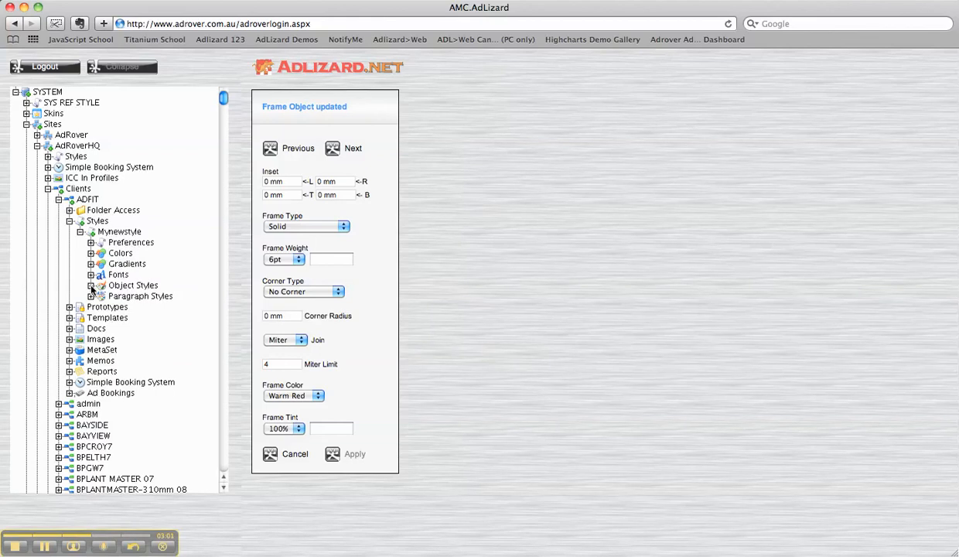
- Review the background and frame settings of Mynewstyle's centred object style, and collapse the object styles
{"action": "left_click", "coordinate": [70, 221]}
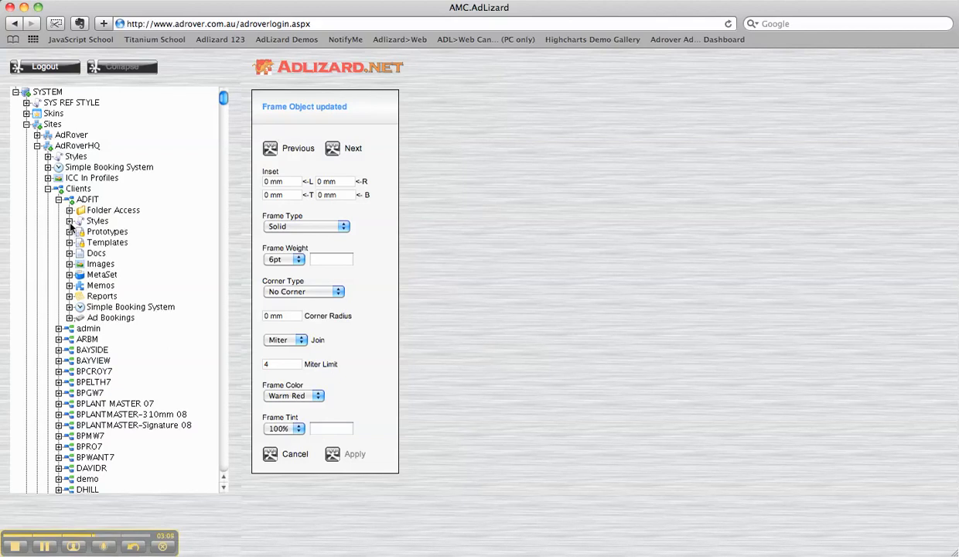
{"action": "left_click", "coordinate": [69, 221]}
{"action": "left_click", "coordinate": [80, 231]}
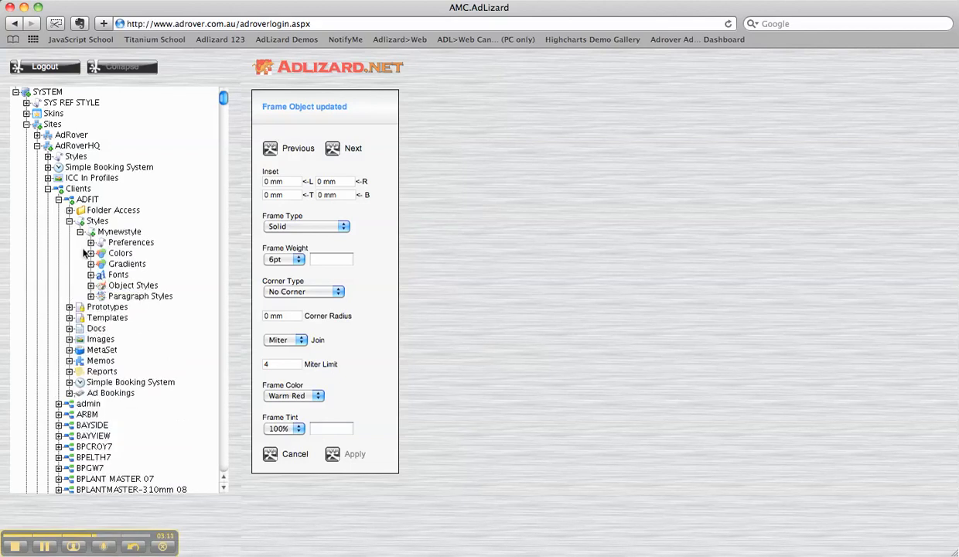
{"action": "left_click", "coordinate": [90, 285]}
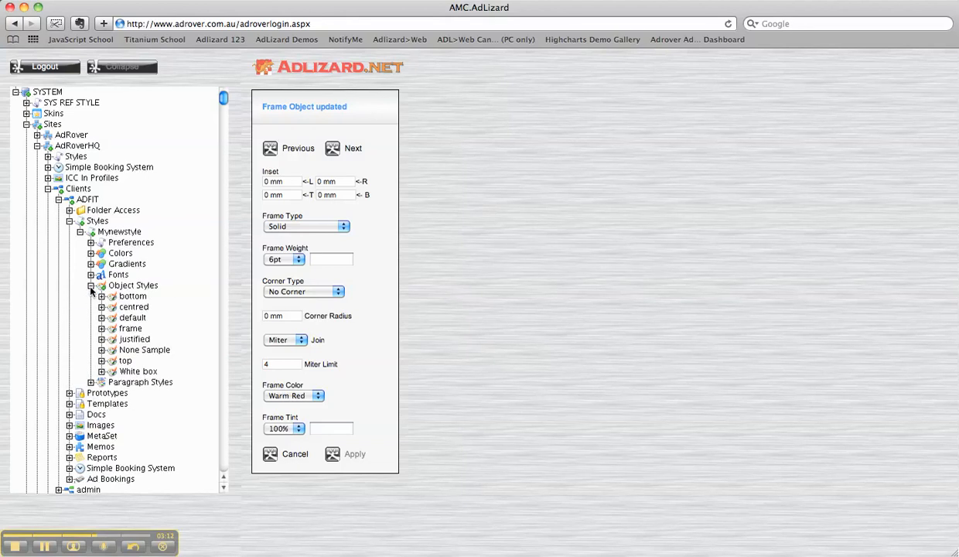
{"action": "left_click", "coordinate": [133, 307]}
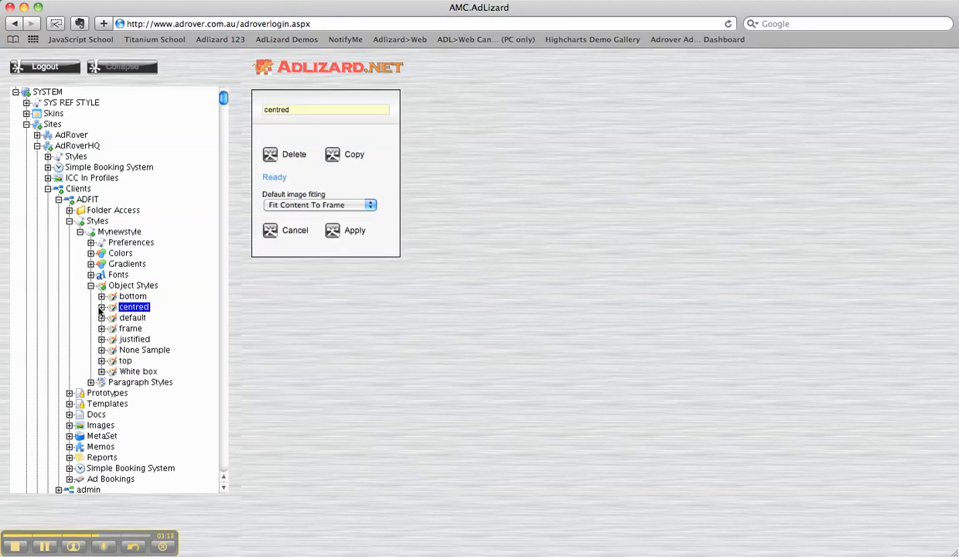
{"action": "left_click", "coordinate": [101, 307]}
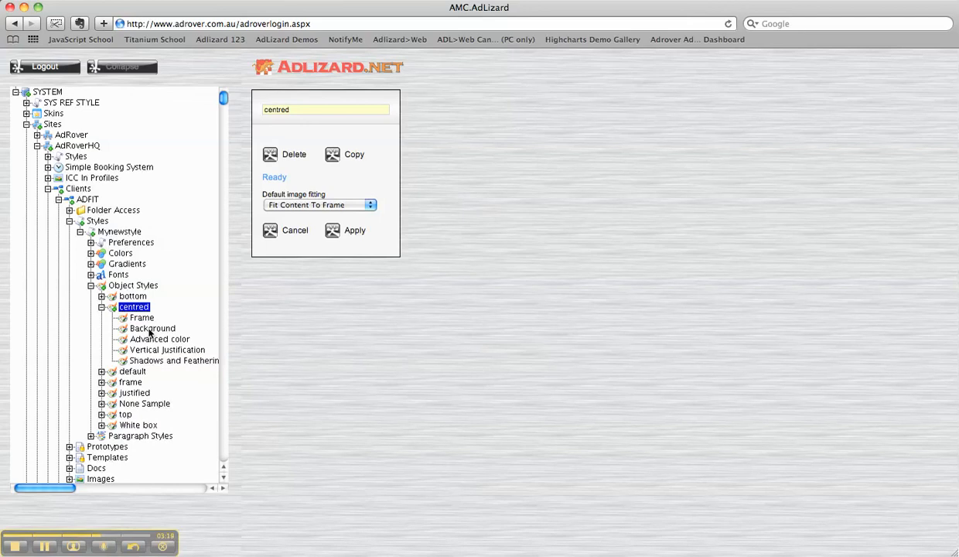
{"action": "left_click", "coordinate": [149, 328]}
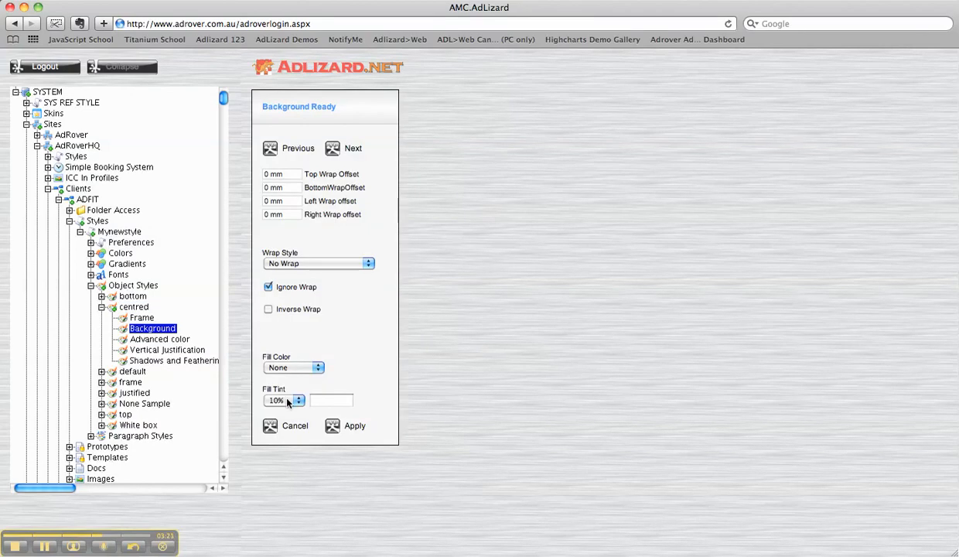
{"action": "left_click", "coordinate": [142, 319]}
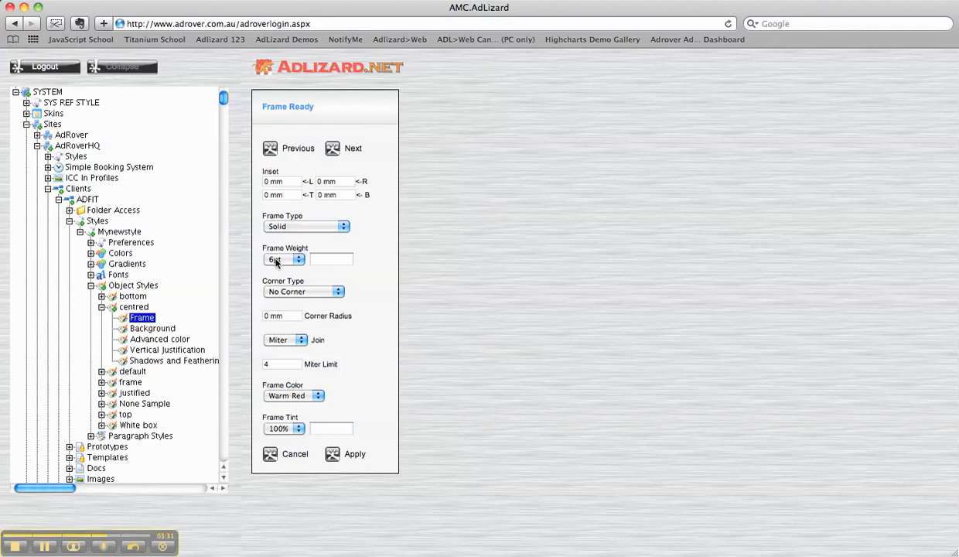
{"action": "left_click", "coordinate": [101, 307]}
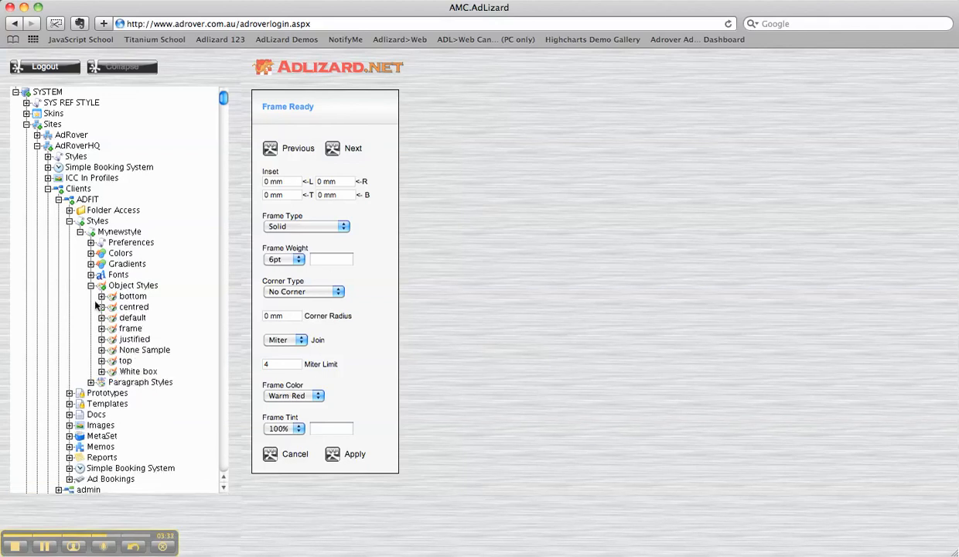
{"action": "left_click", "coordinate": [90, 285]}
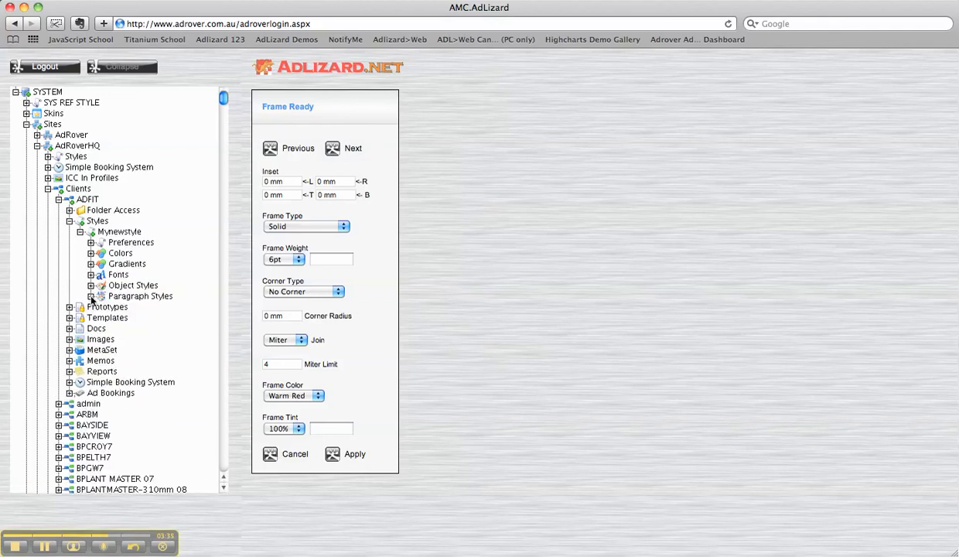
- Review the indents, spacing and character format of Mynewstyle's Heading paragraph style, and collapse the paragraph styles
{"action": "left_click", "coordinate": [91, 296]}
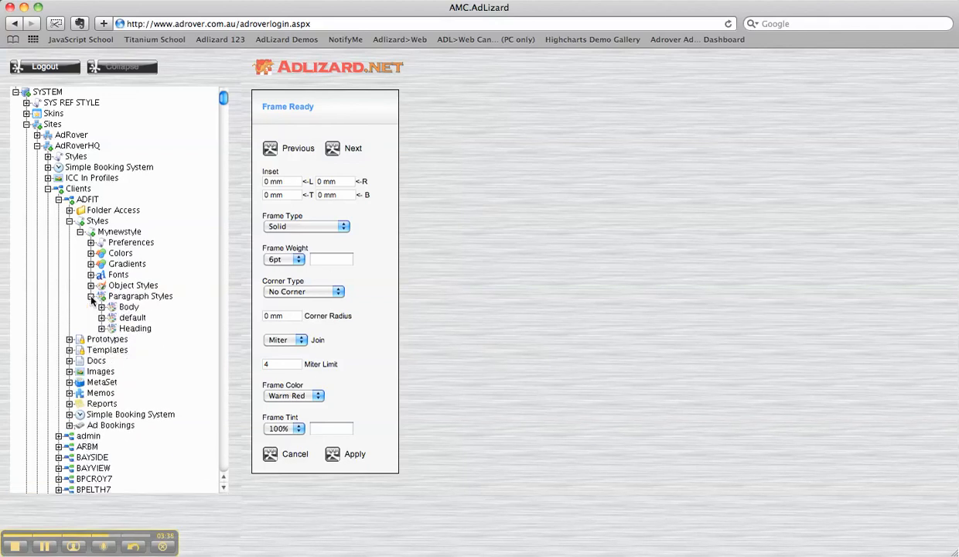
{"action": "left_click", "coordinate": [140, 329]}
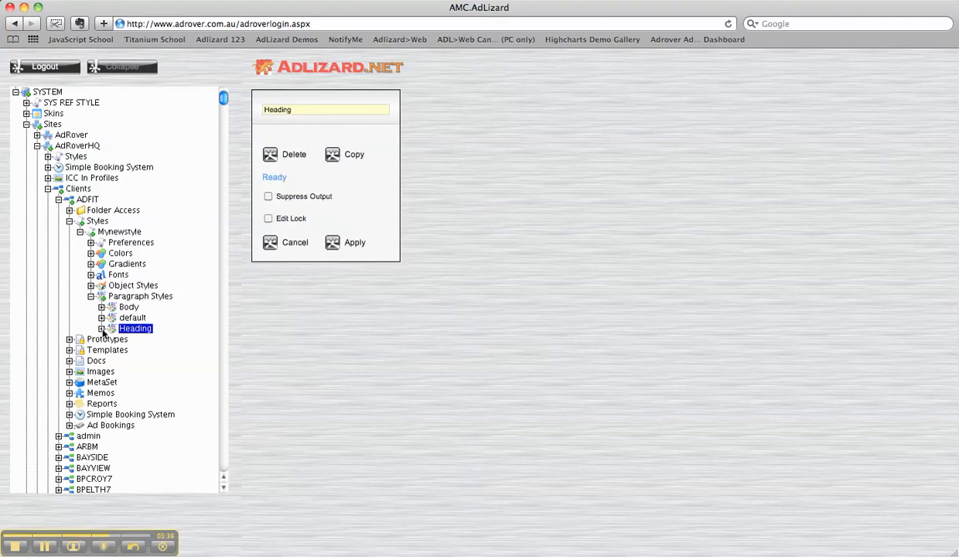
{"action": "left_click", "coordinate": [101, 329]}
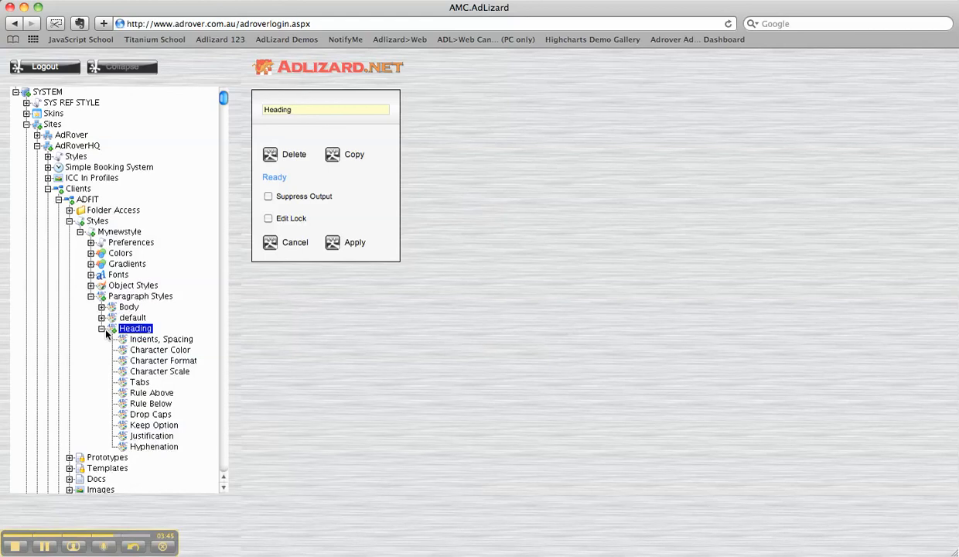
{"action": "left_click", "coordinate": [183, 341]}
{"action": "left_click", "coordinate": [175, 363]}
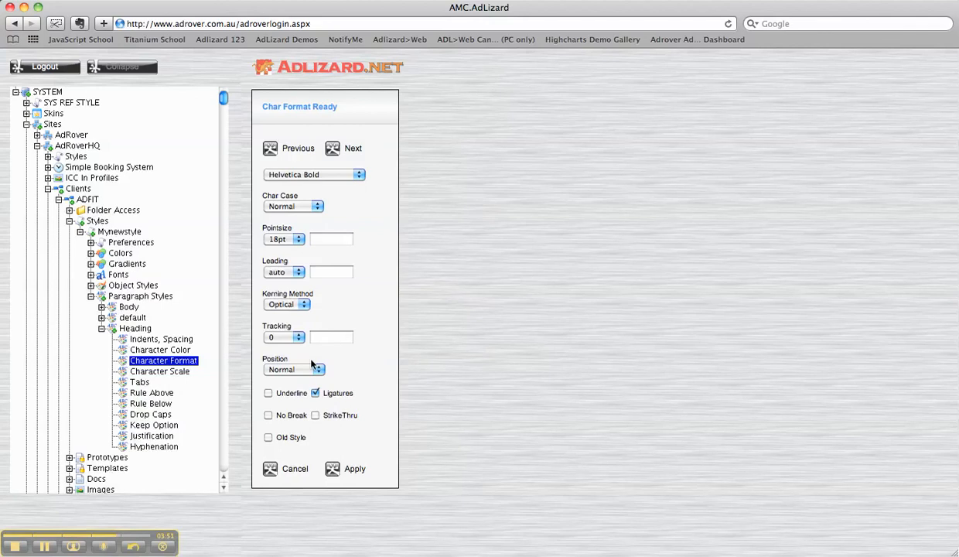
{"action": "left_click", "coordinate": [101, 328]}
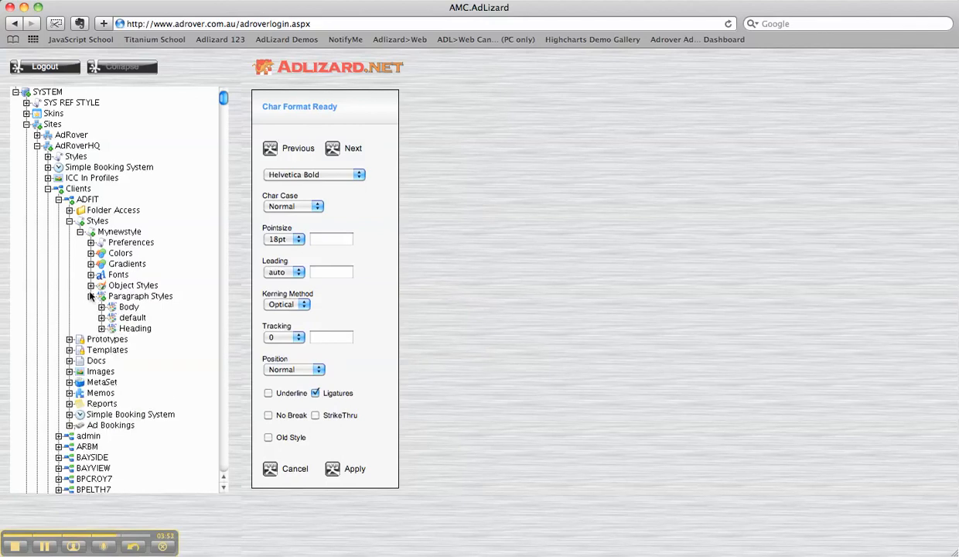
{"action": "left_click", "coordinate": [91, 296]}
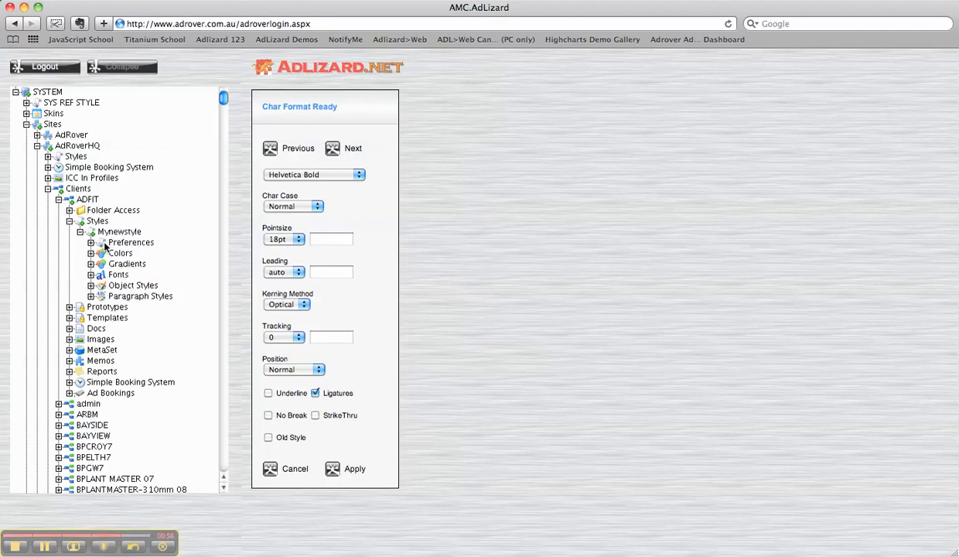
- View Mynewstyle's object and paragraph style sections and expand its Preferences to show the available preference types
{"action": "left_click", "coordinate": [122, 286]}
{"action": "left_click", "coordinate": [124, 296]}
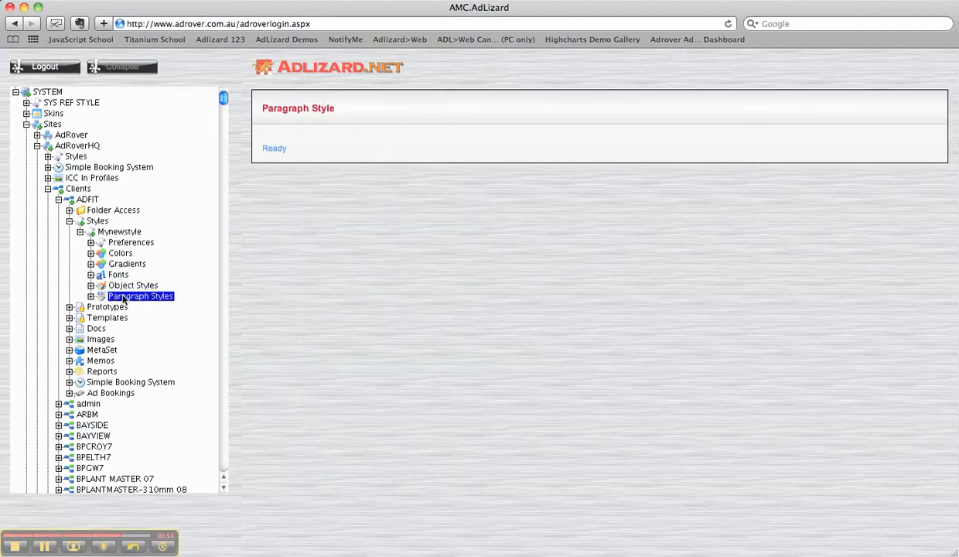
{"action": "left_click", "coordinate": [91, 243]}
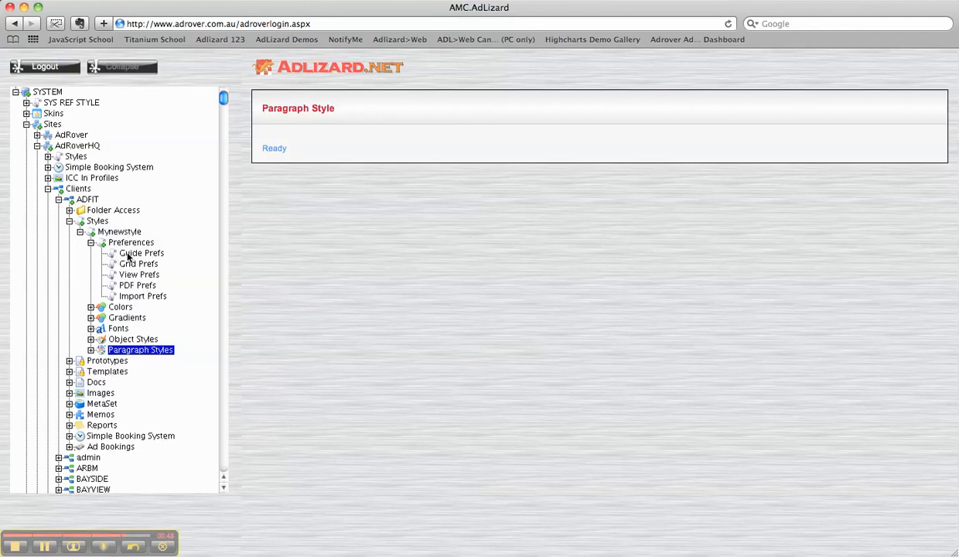
- Collapse the Clients, AdRoverHQ and Sites branches of the navigation tree
{"action": "left_click", "coordinate": [47, 190]}
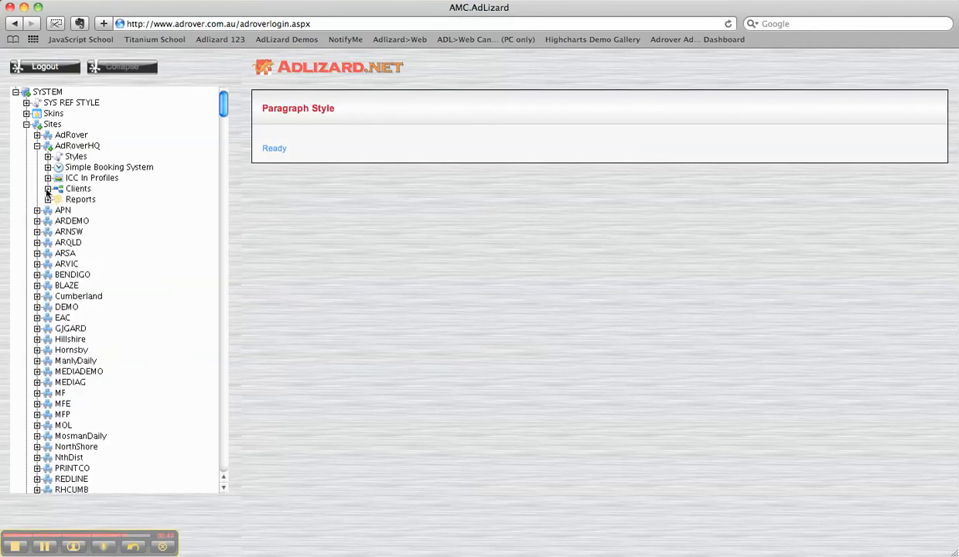
{"action": "left_click", "coordinate": [37, 145]}
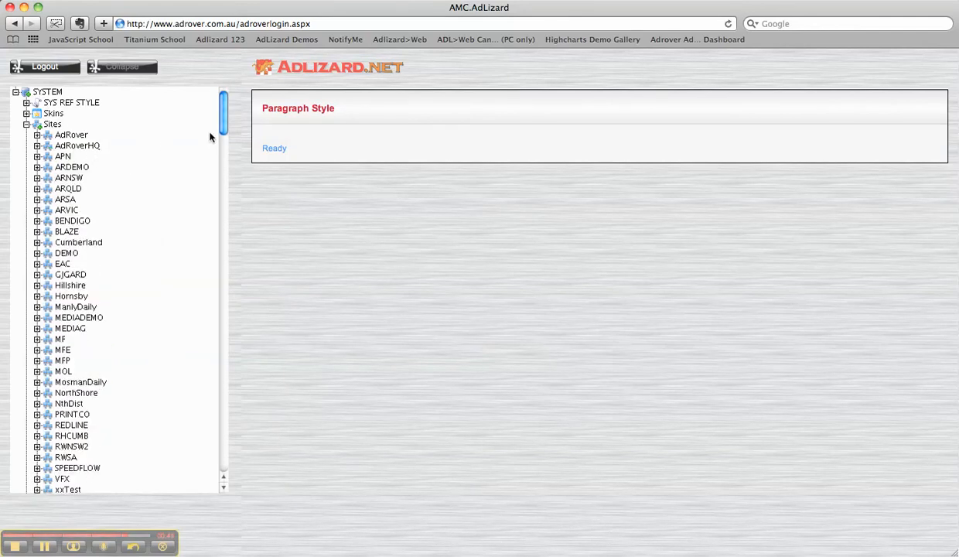
{"action": "left_click_drag", "start_coordinate": [225, 121], "coordinate": [226, 160]}
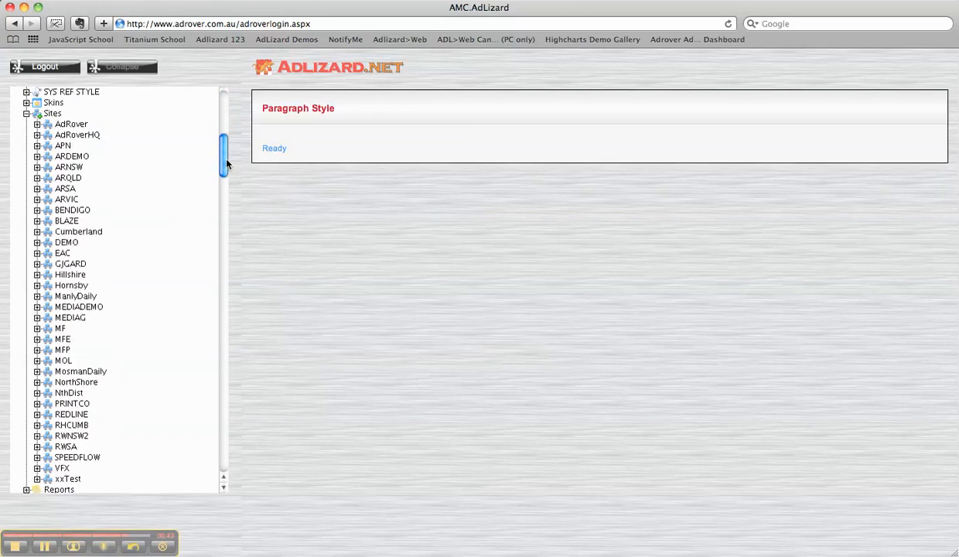
{"action": "left_click", "coordinate": [26, 114]}
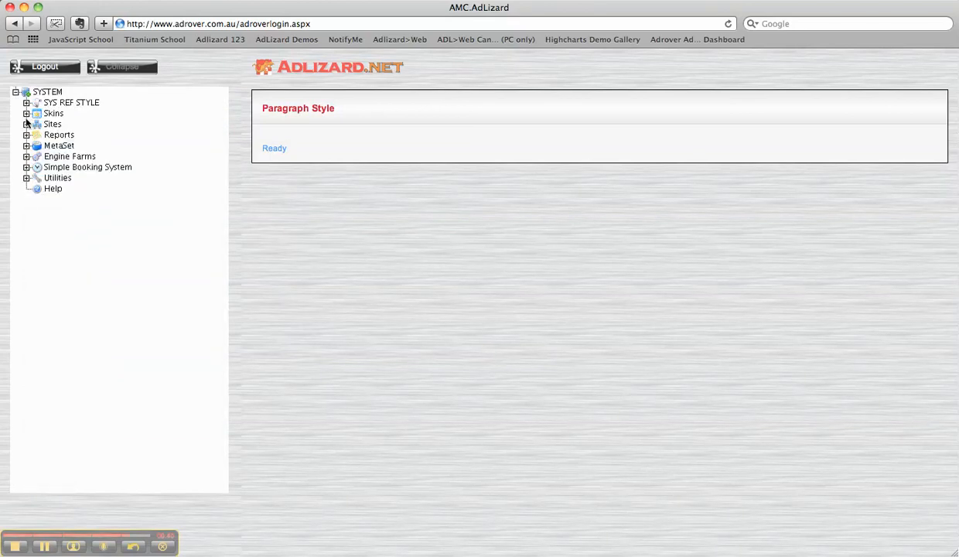
- Open the Doc Styles help topic under Using AdLizard, Creating Ads, and read through to the Doc Style construction section
{"action": "left_click", "coordinate": [35, 189]}
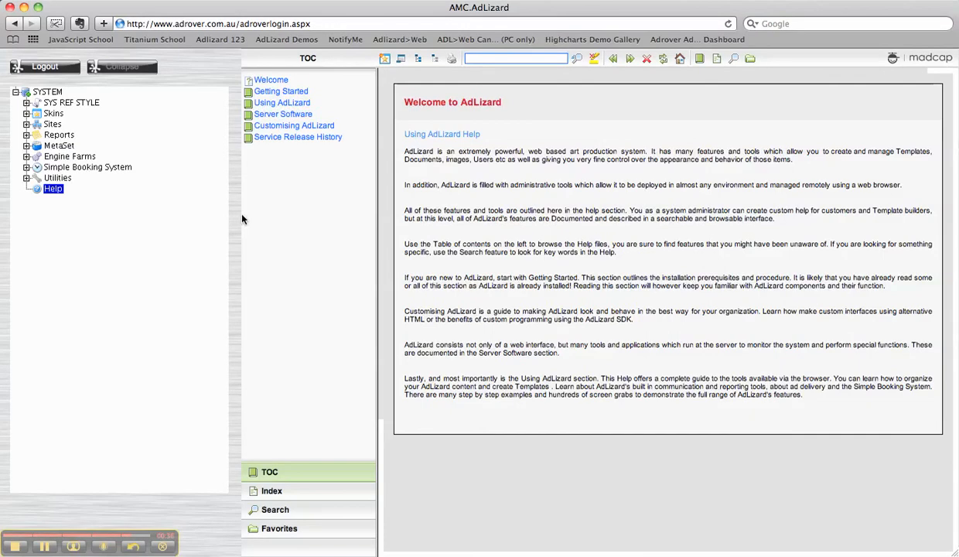
{"action": "left_click", "coordinate": [283, 103]}
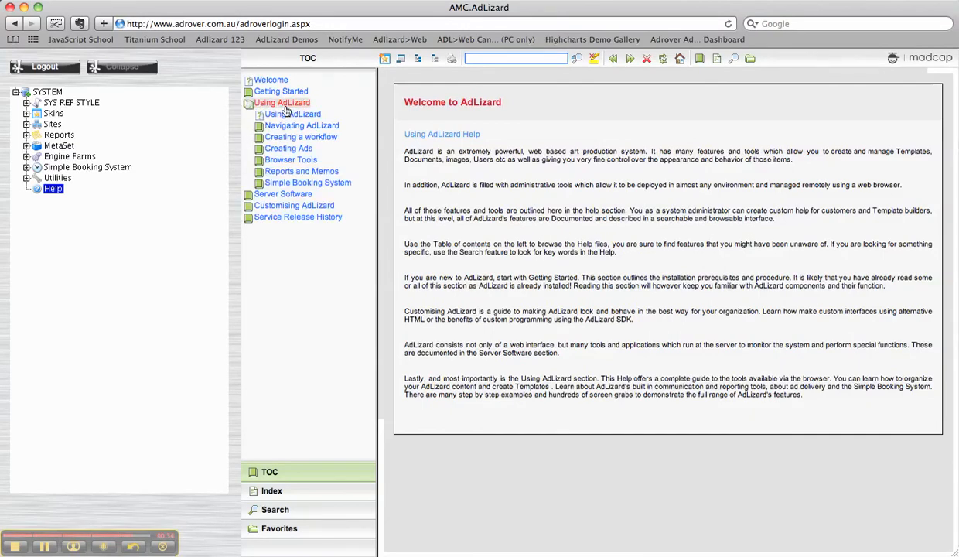
{"action": "left_click", "coordinate": [287, 148]}
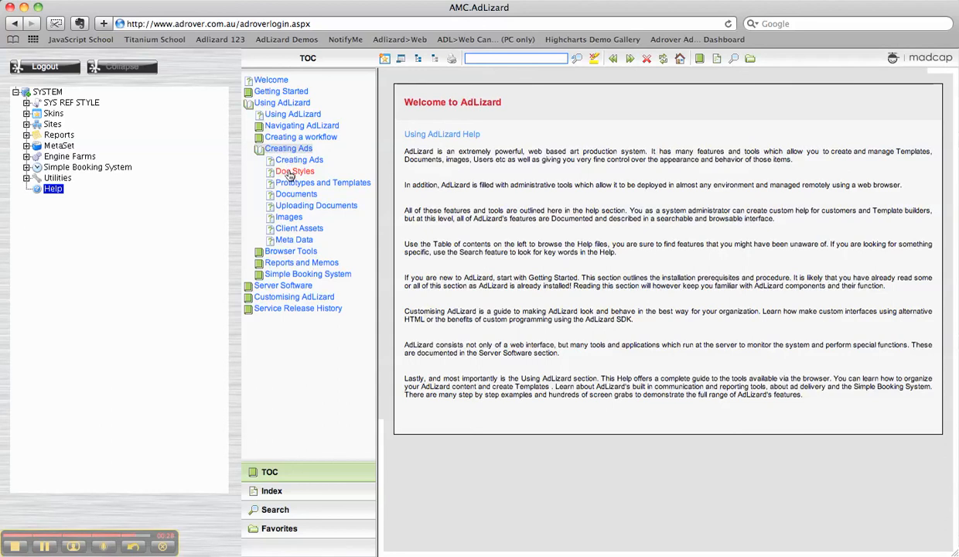
{"action": "left_click", "coordinate": [288, 171]}
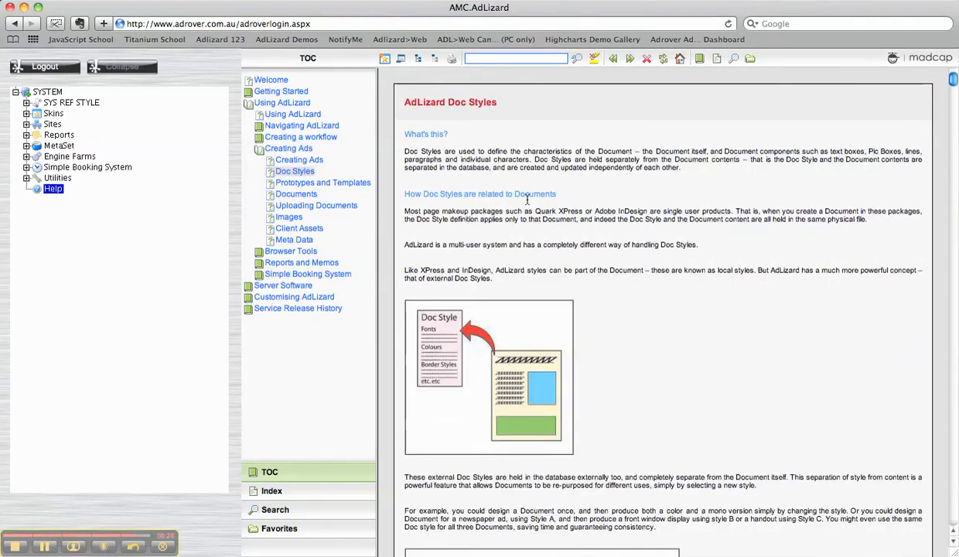
{"action": "scroll", "coordinate": [512, 194], "scroll_direction": "down", "scroll_amount": 15}
{"action": "scroll", "coordinate": [529, 199], "scroll_direction": "down", "scroll_amount": 20}
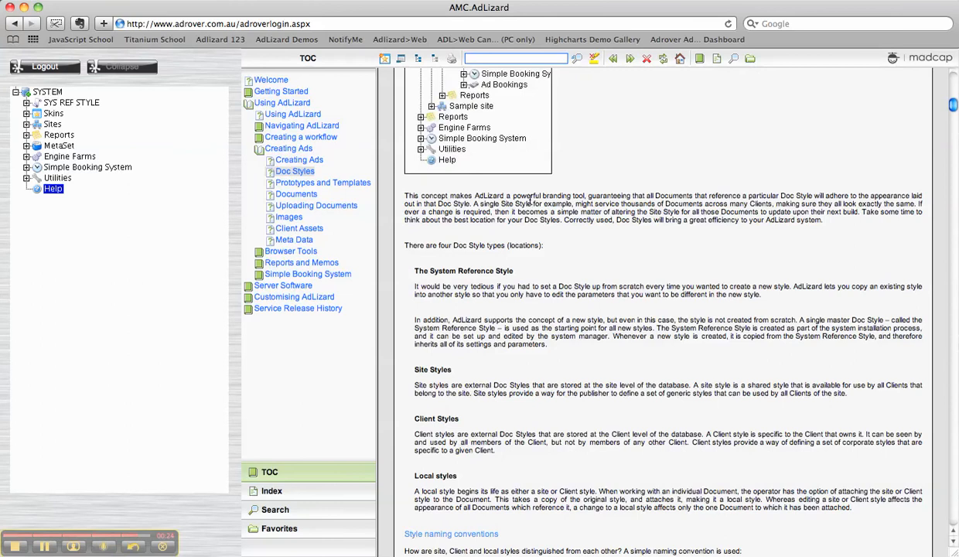
{"action": "scroll", "coordinate": [528, 201], "scroll_direction": "down", "scroll_amount": 20}
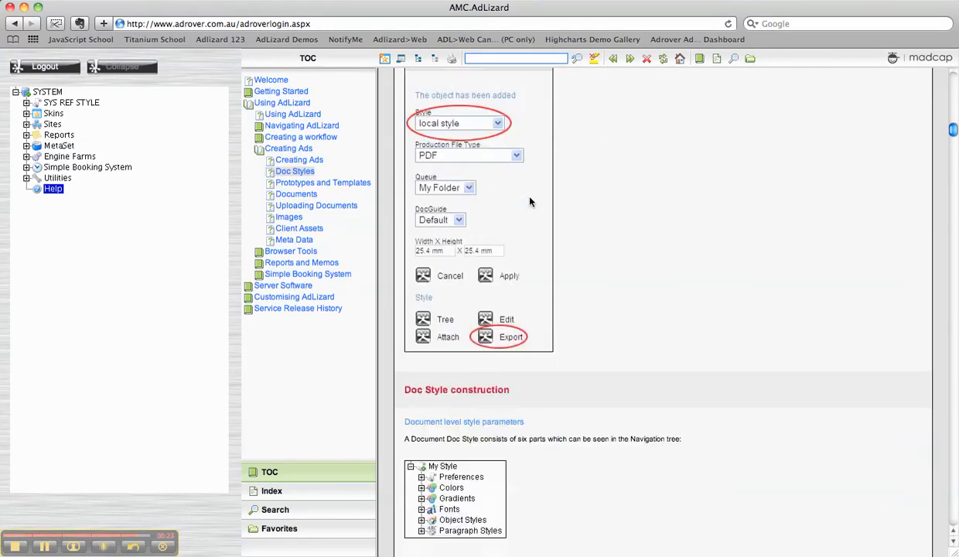
{"action": "scroll", "coordinate": [528, 201], "scroll_direction": "up", "scroll_amount": 20}
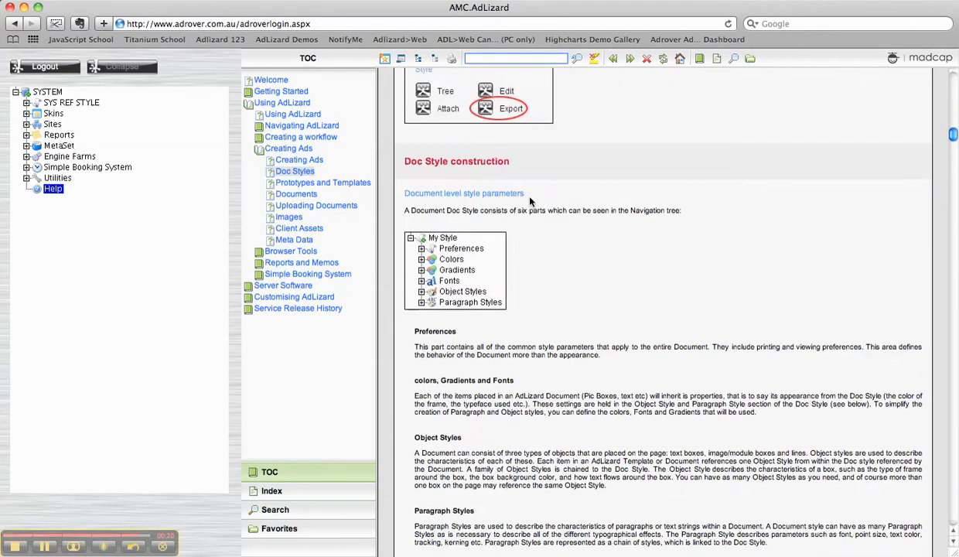